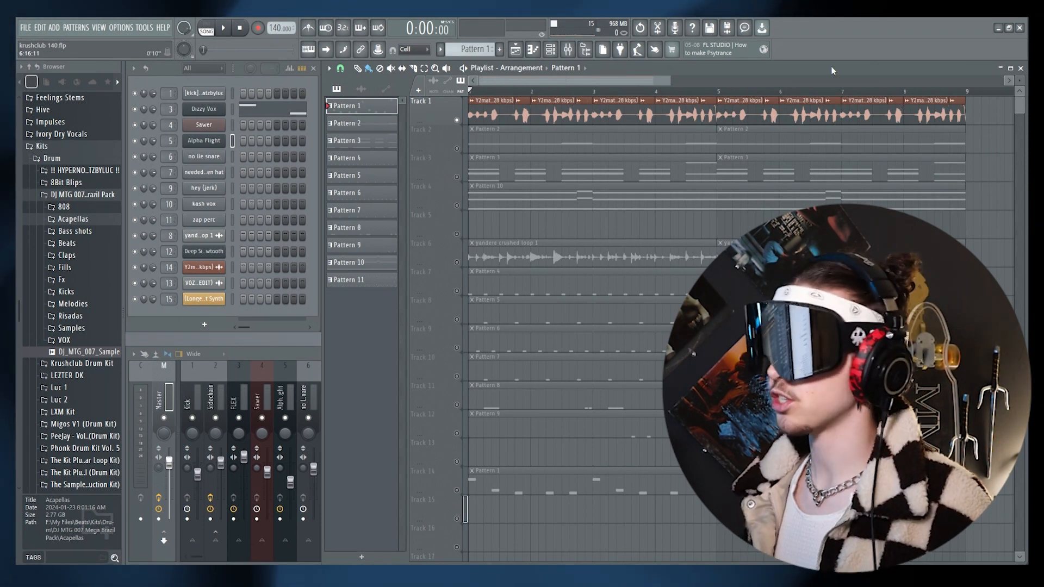
Audition the soloed audio clips on track 1, followed by the soloed Pattern 1 on track 14
key("space")
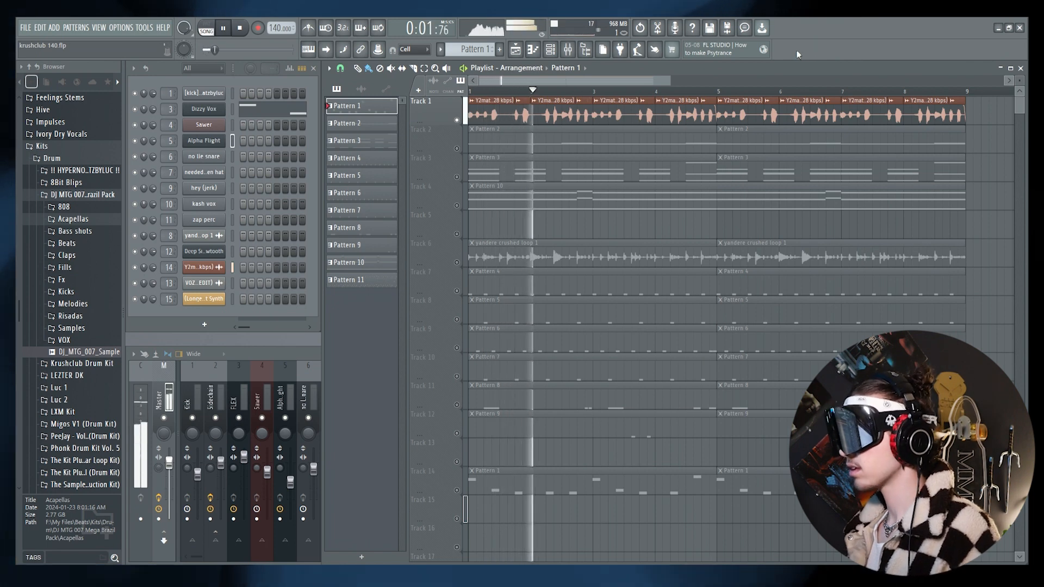
key("space")
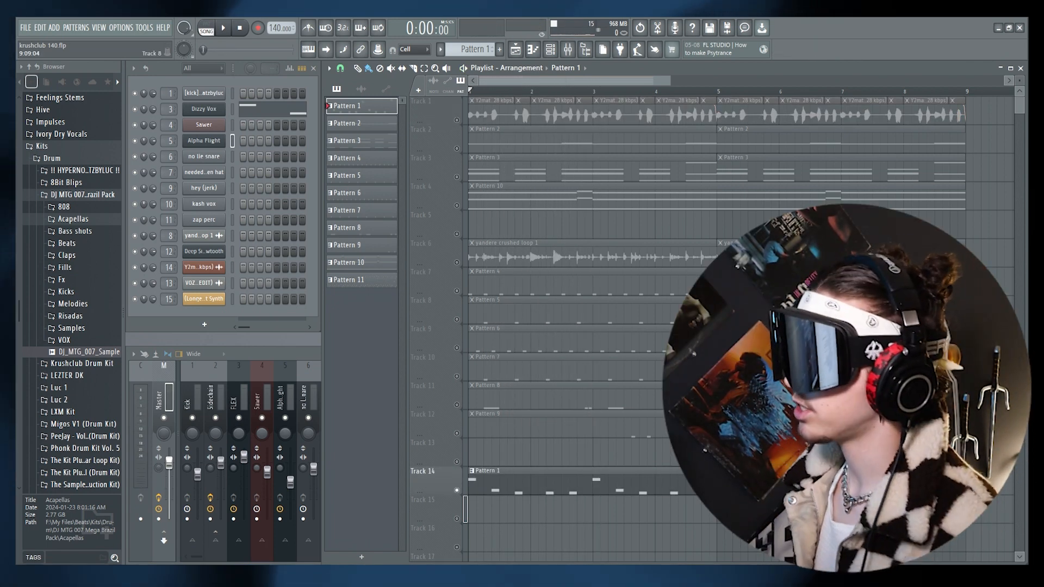
key("space")
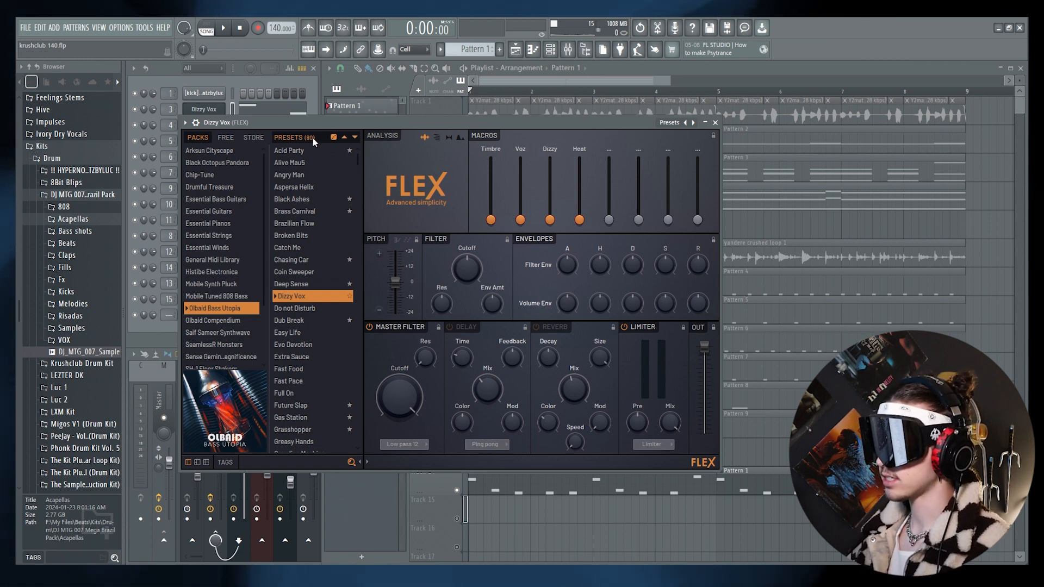
Check the free content section of the FLEX preset browser and return to the installed packs
left_click(226, 137)
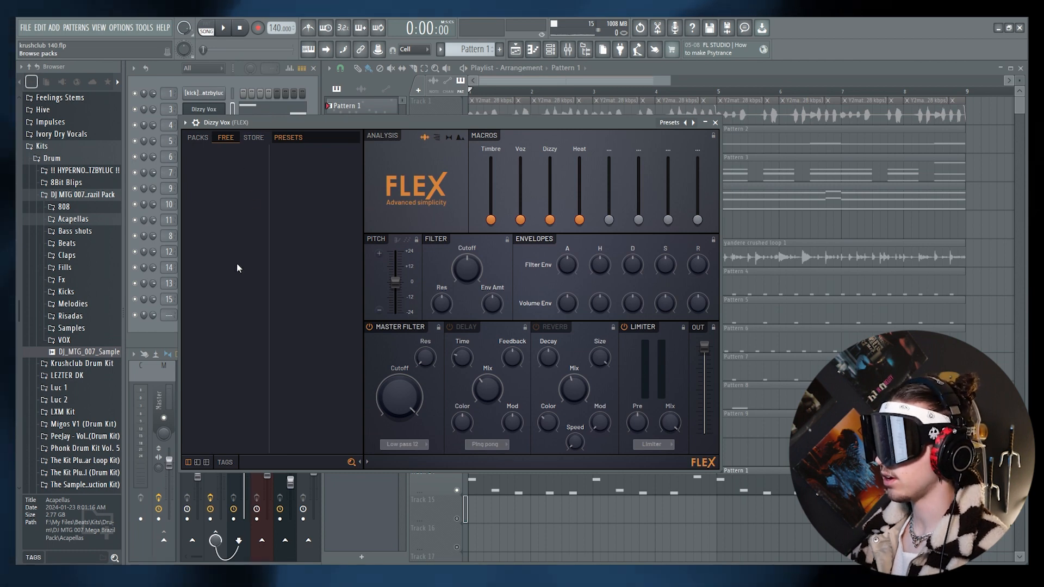
left_click(199, 137)
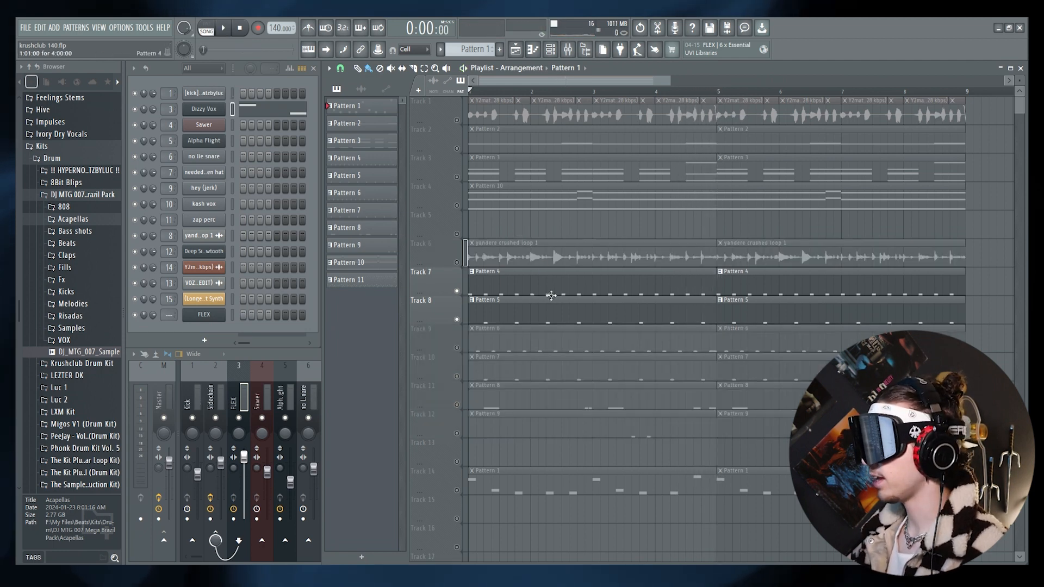
Audition the soloed parts in turn: tracks 7 and 8, the yandere crushed loop on track 6, and tracks 2 to 4
key("space")
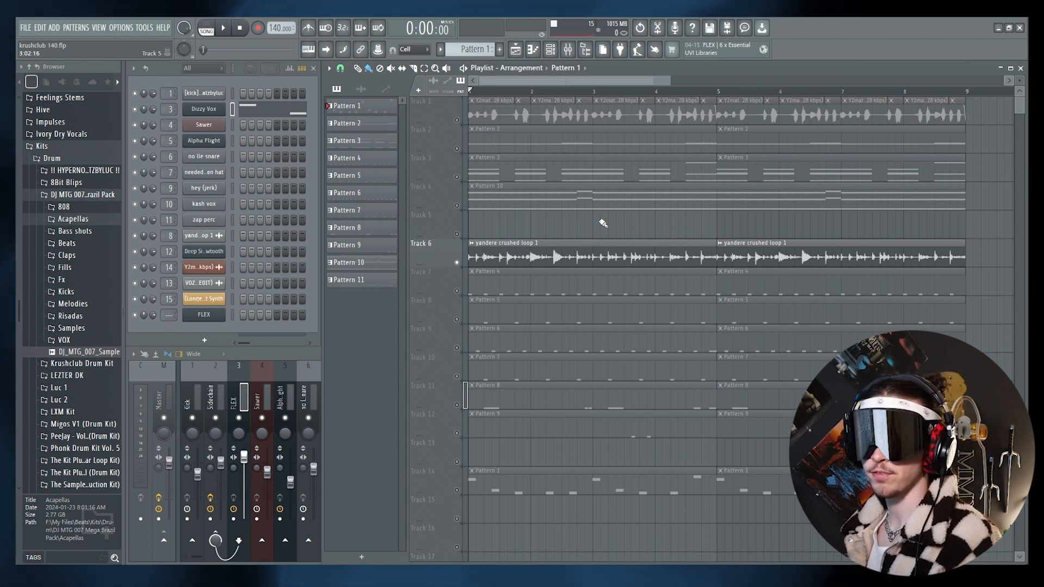
key("space")
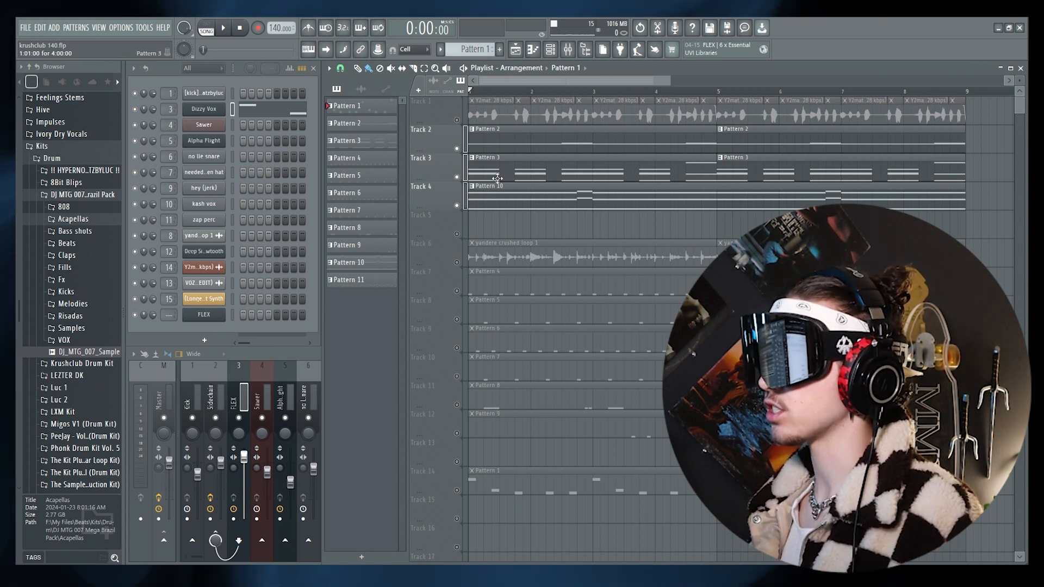
key("space")
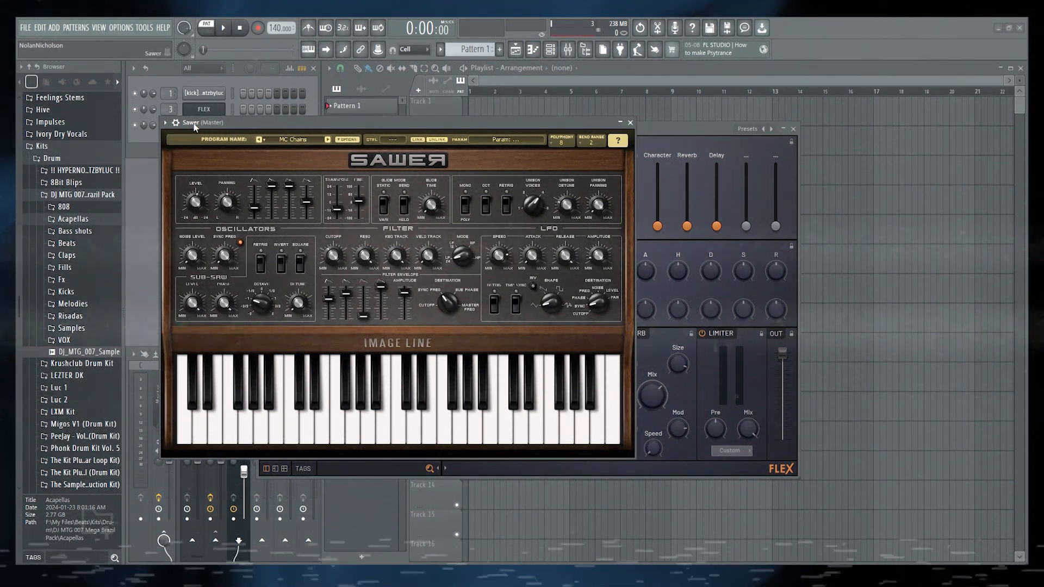
Load the FG Ace of Spades preset from the Arpeggios bank in Sawer
left_click(315, 140)
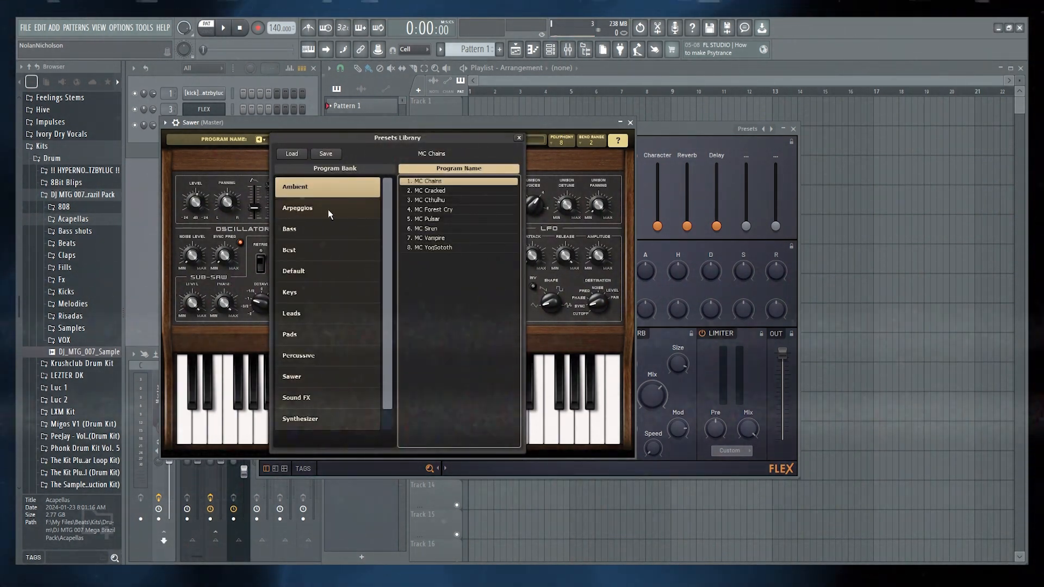
left_click(328, 209)
scroll(465, 325, "down", 4)
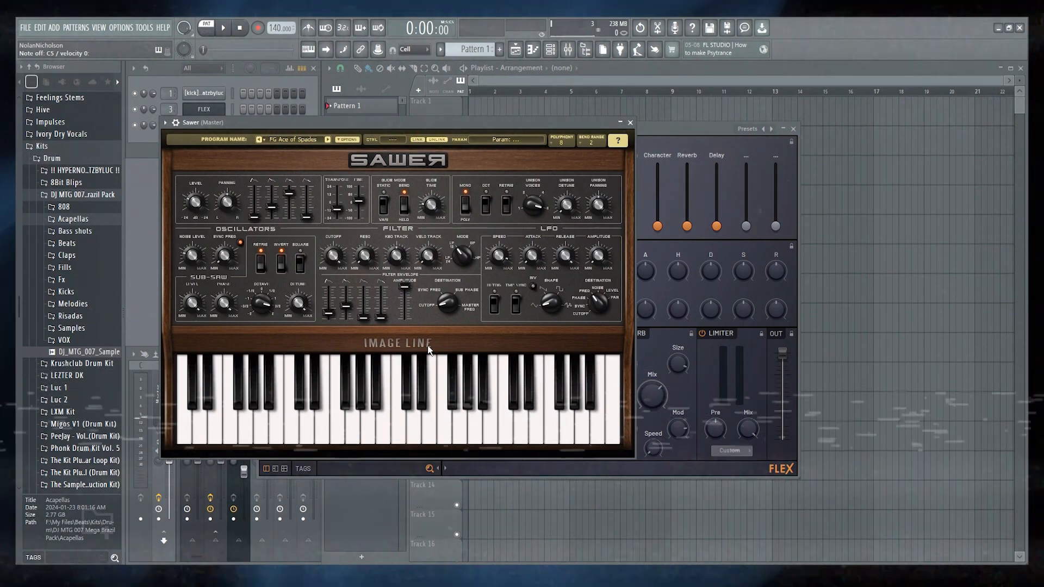
Reveal Sawer's arpeggiator controls, set its timing to 2/16 and its range to 4 octaves, and change its mode
left_click(435, 344)
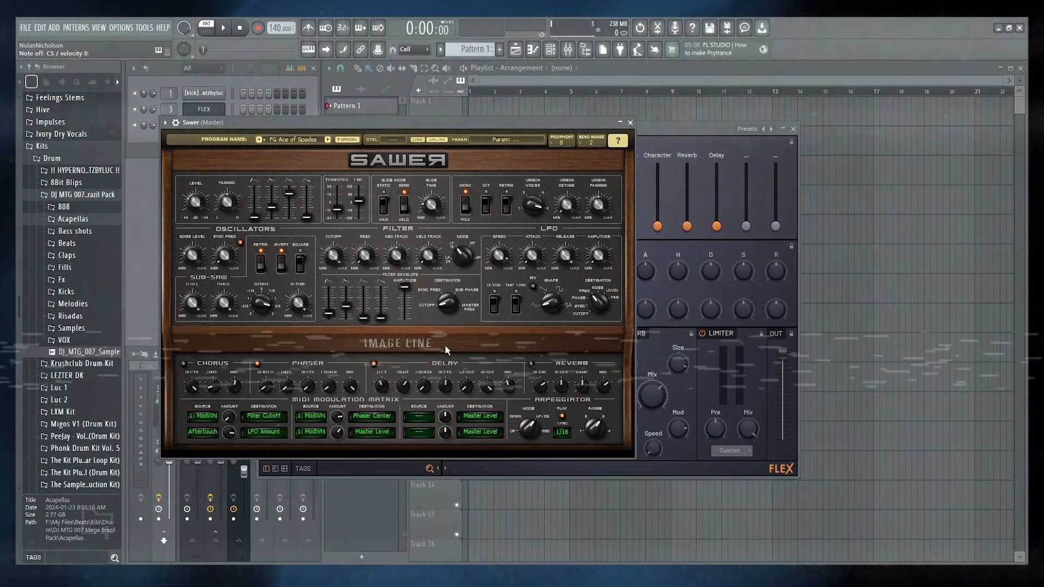
left_click(563, 432)
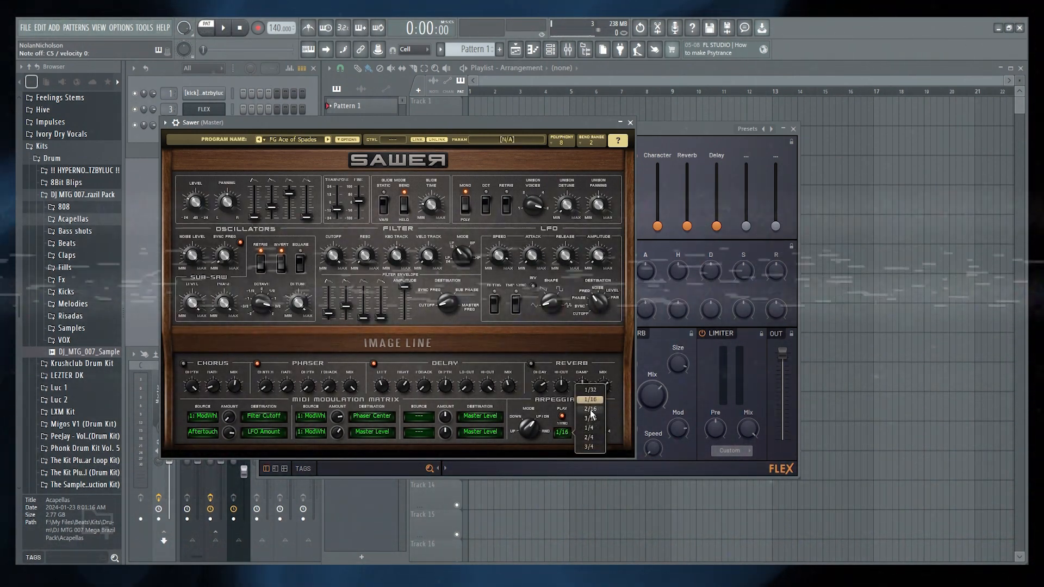
left_click(590, 410)
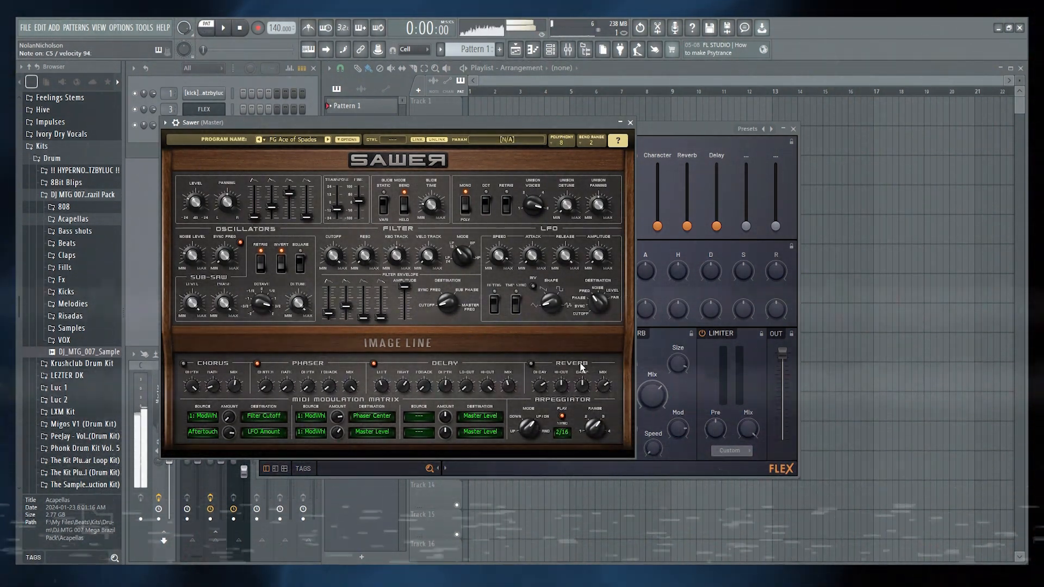
left_click_drag(596, 429, 598, 418)
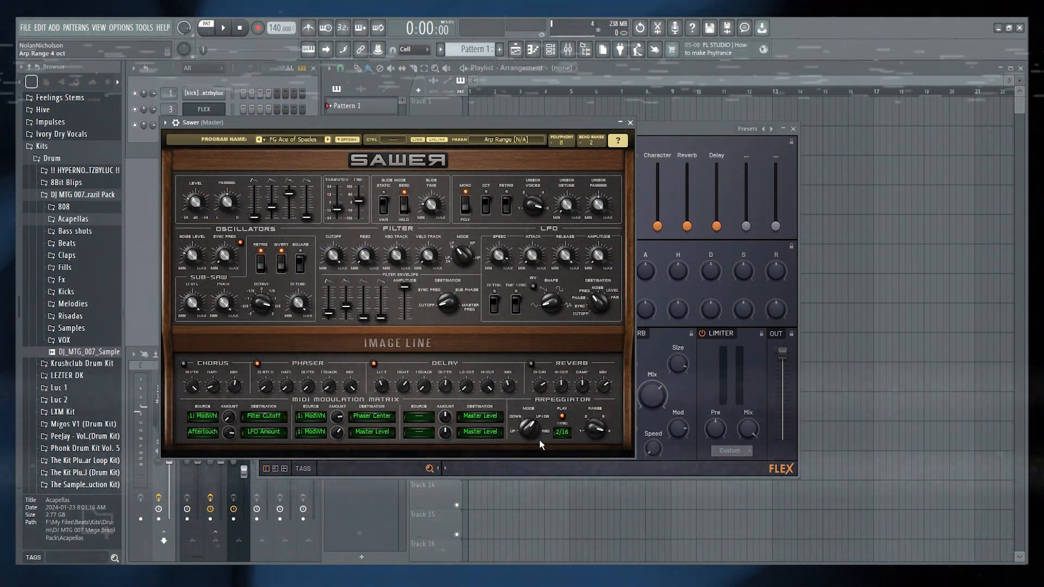
left_click_drag(530, 428, 531, 436)
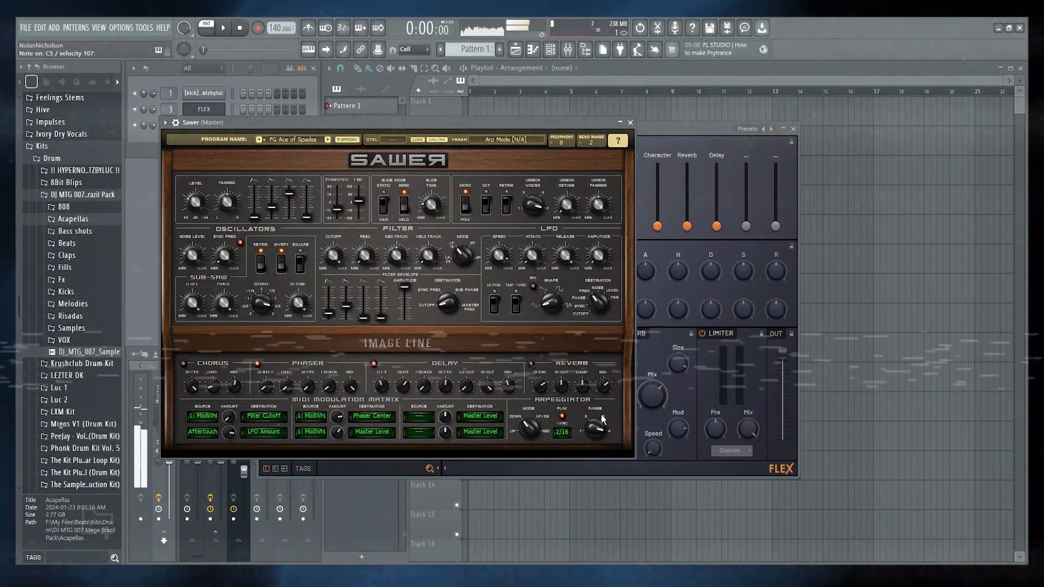
Load the FG 2600 Bass 2 preset from Sawer's Bass bank and close the presets library
left_click(286, 140)
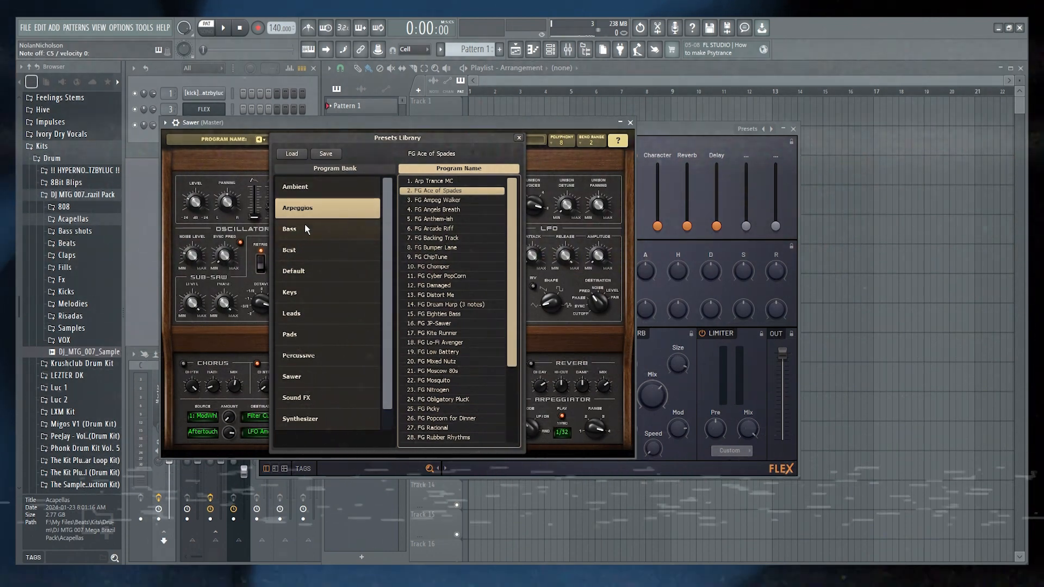
left_click(305, 229)
left_click(435, 200)
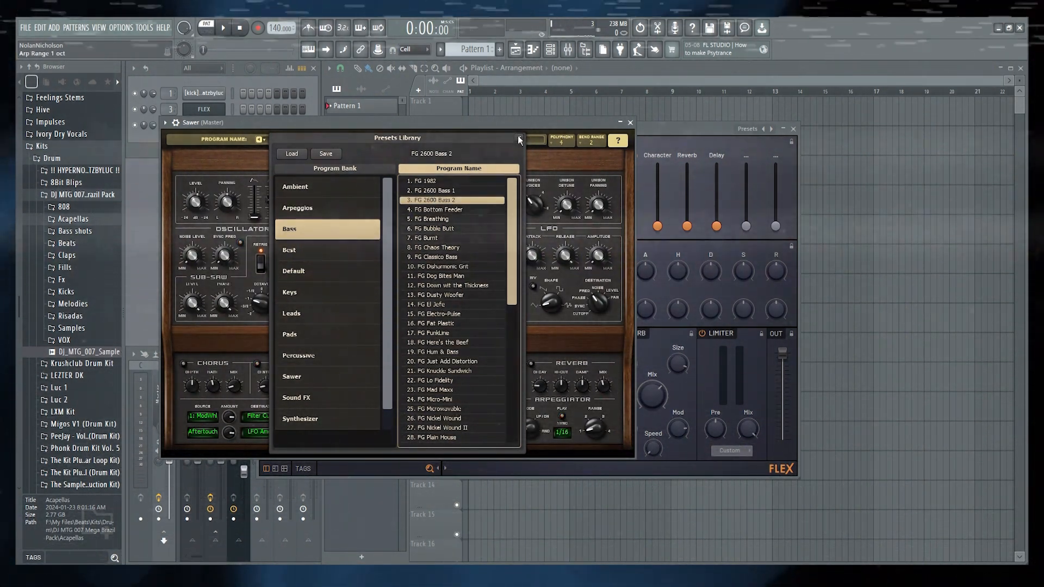
left_click(519, 139)
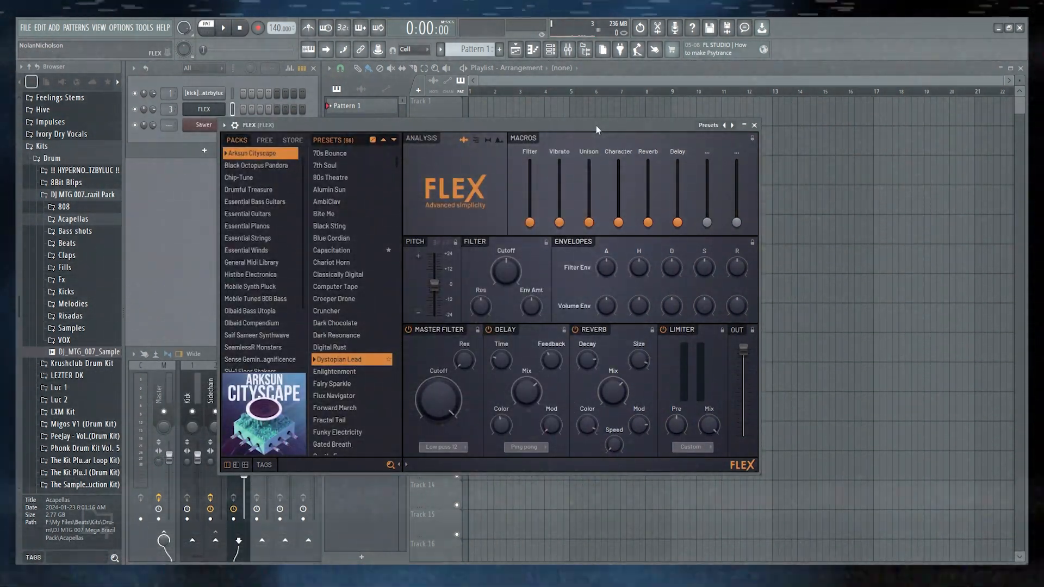
Browse the presets of the Chip-Tune pack in FLEX
left_click(243, 179)
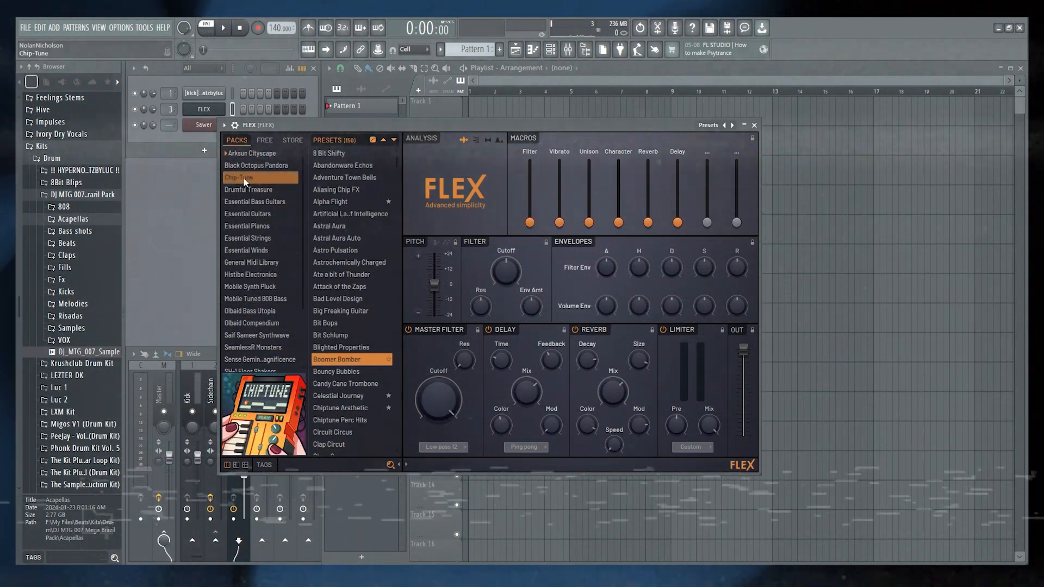
scroll(372, 169, "down", 7)
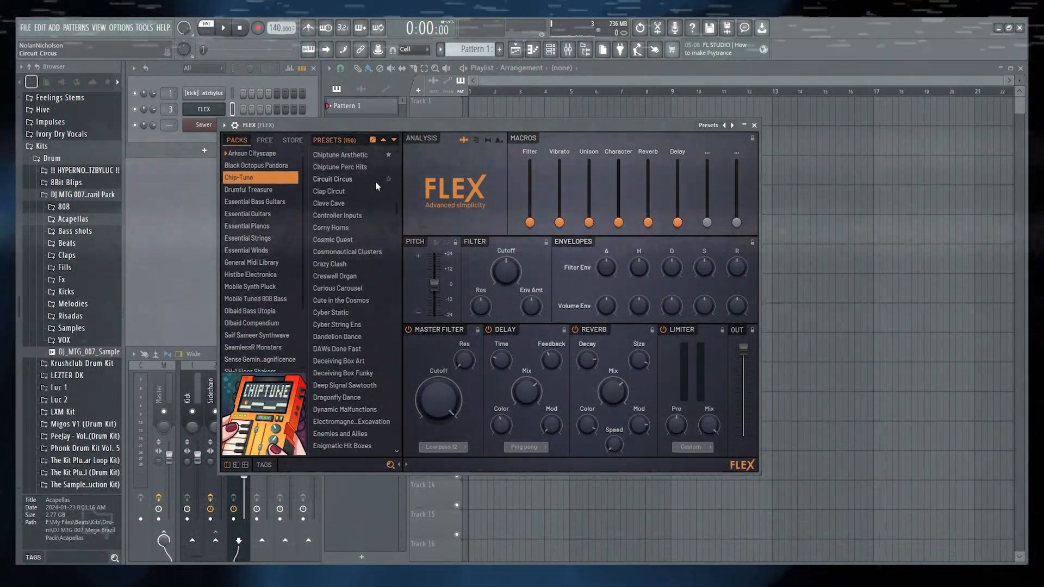
scroll(365, 187, "down", 10)
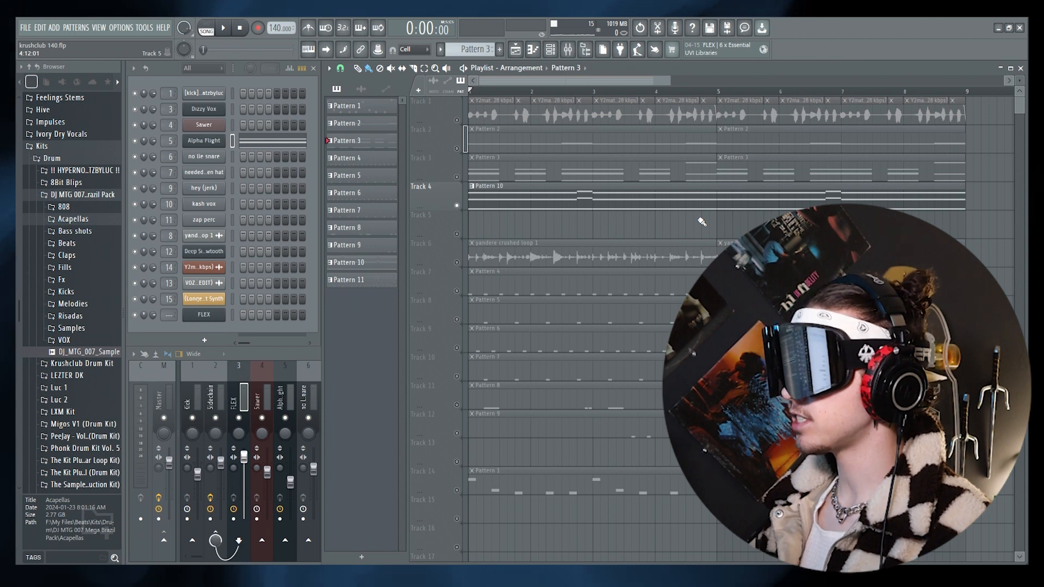
Audition the soloed Pattern 10 on track 4
key("space")
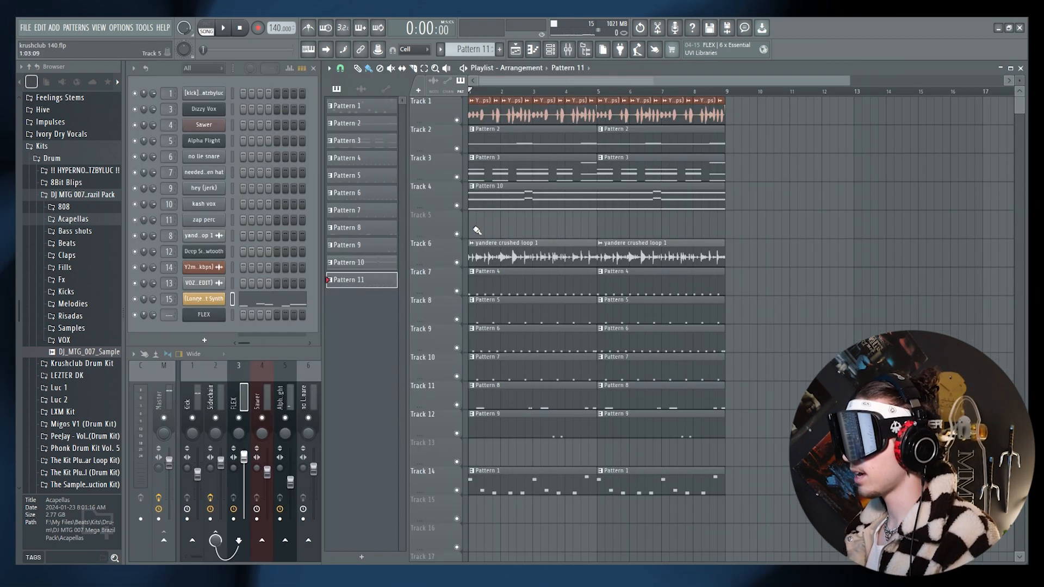
Place Pattern 11 at the start of track 5 and play the arrangement with track 1 muted
left_click(476, 228)
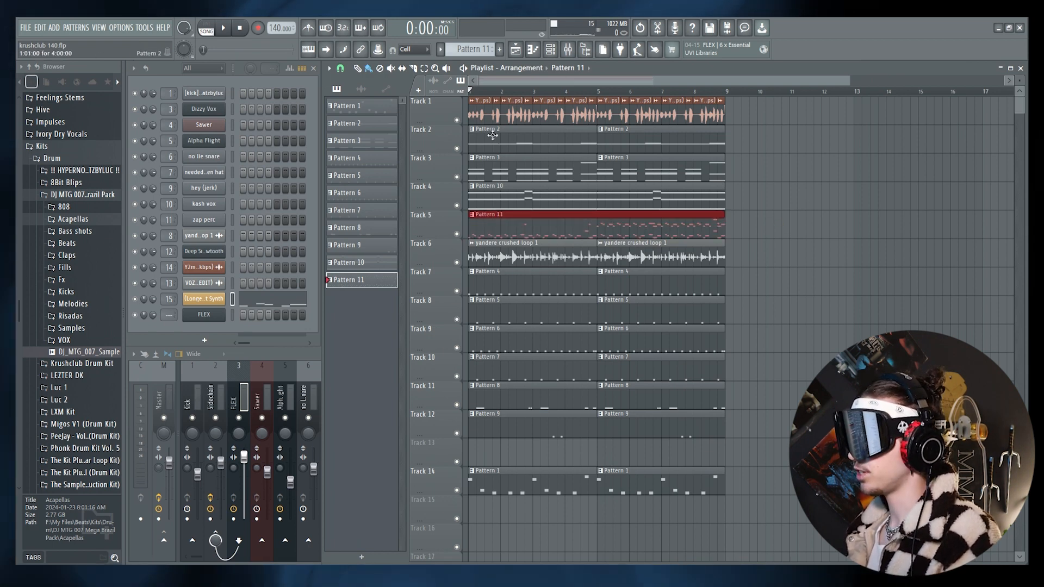
left_click(457, 121)
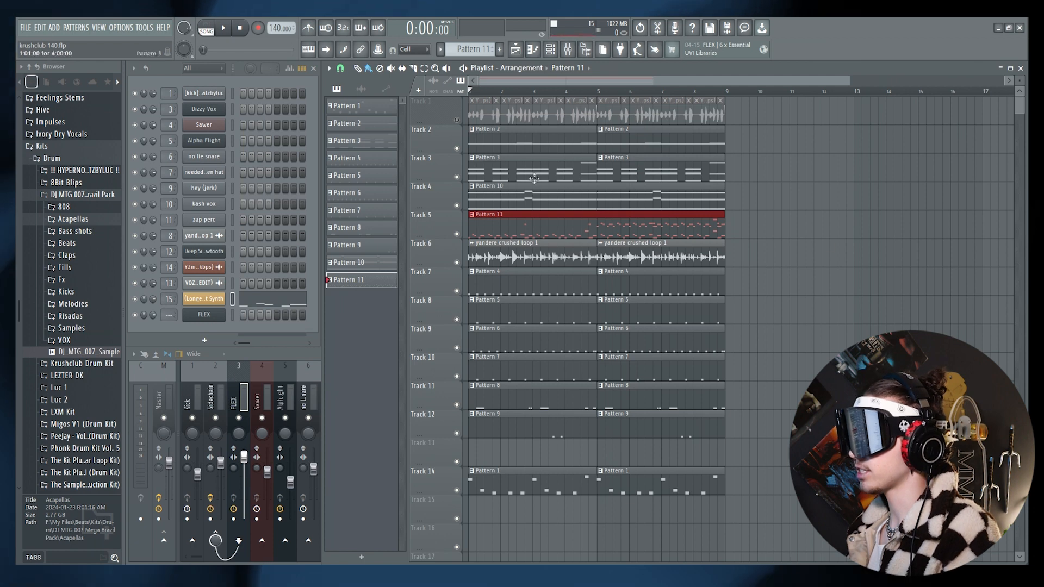
key("space")
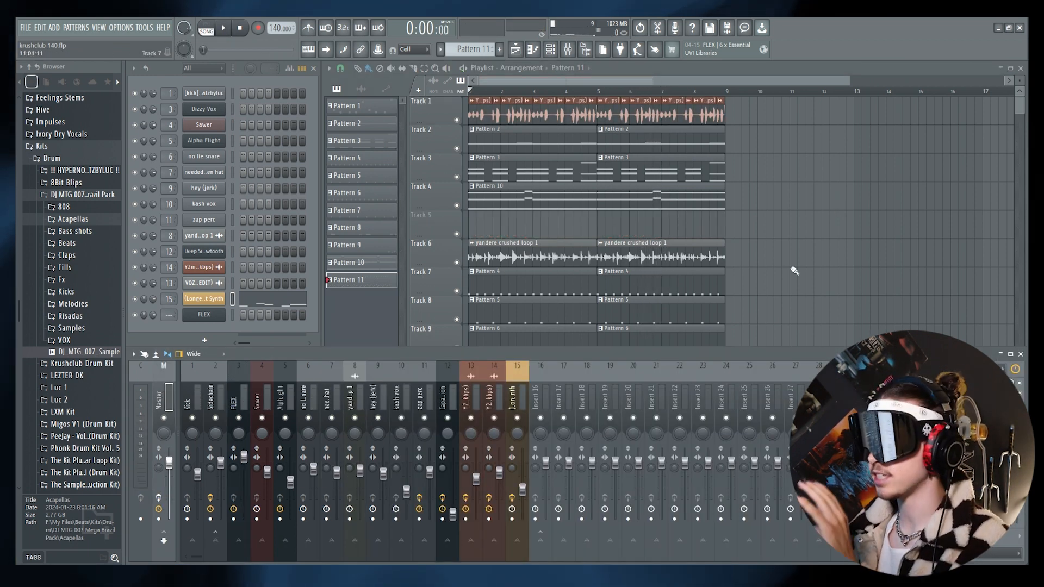
Play the arrangement with the mixer open and stop playback
key("space")
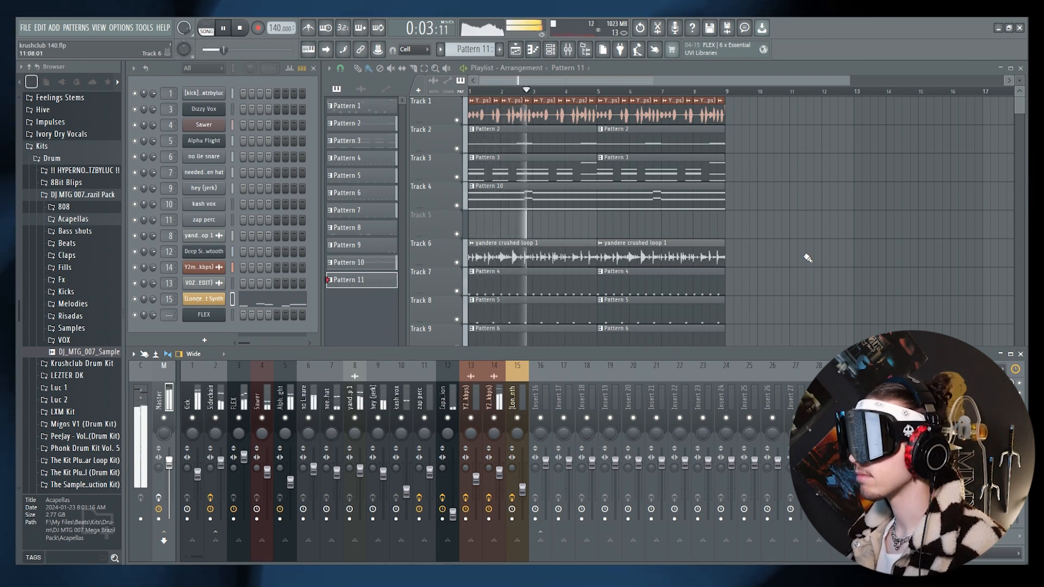
key("space")
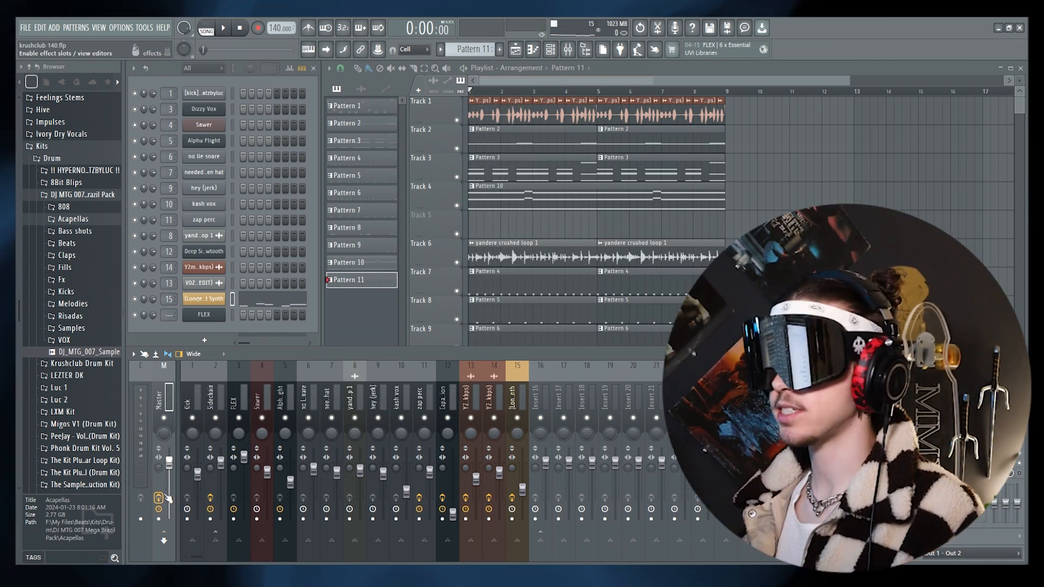
Examine the routing of the yandere loop, hey (jerk), Kick and Sidechain mixer tracks
left_click(355, 402)
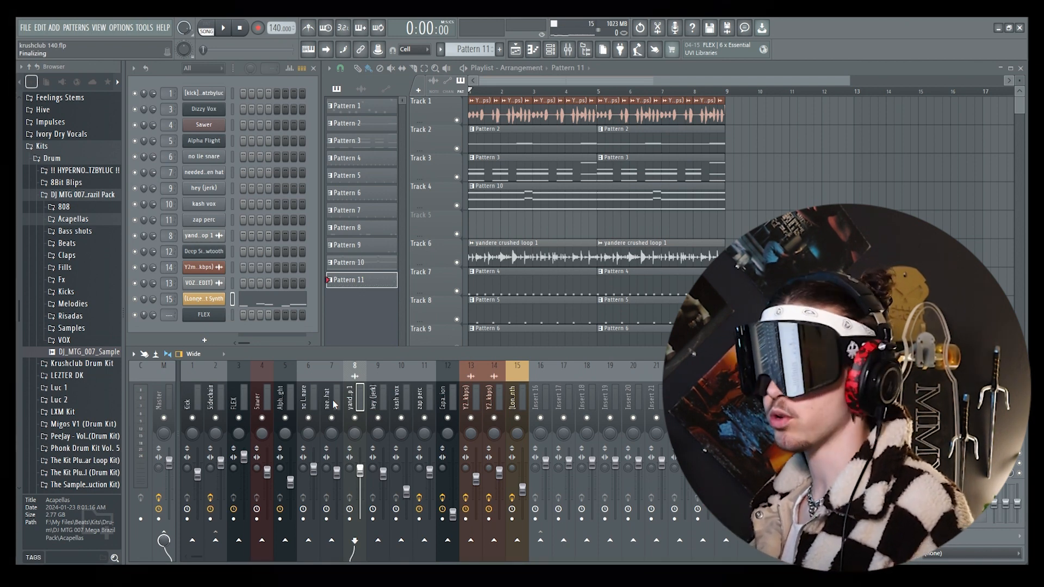
key("Right")
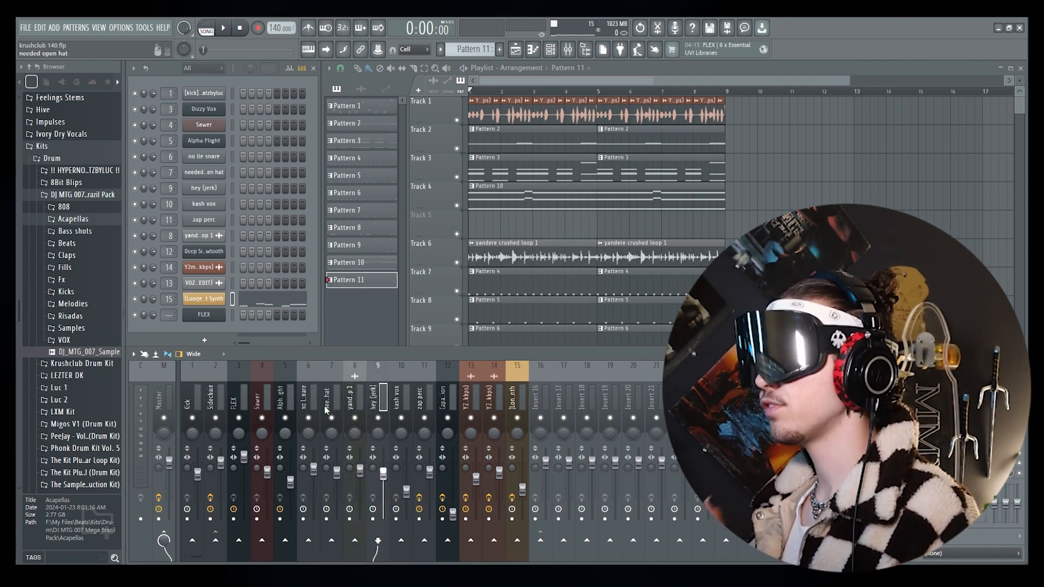
left_click(201, 393)
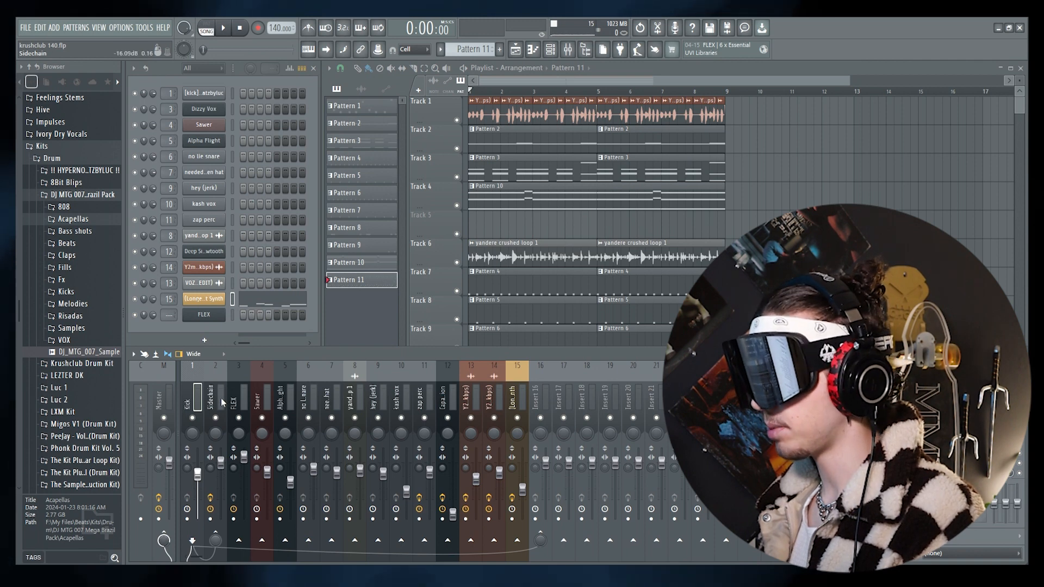
left_click(219, 399)
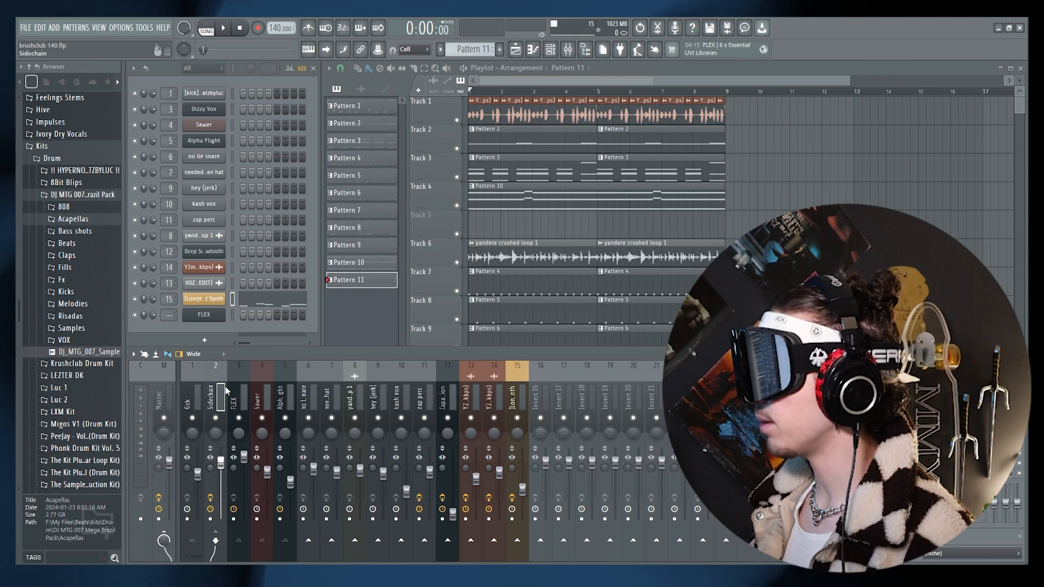
Listen to the arrangement with the Sidechain mixer track selected, and compare the effects and routing of Kick and Sidechain
key("space")
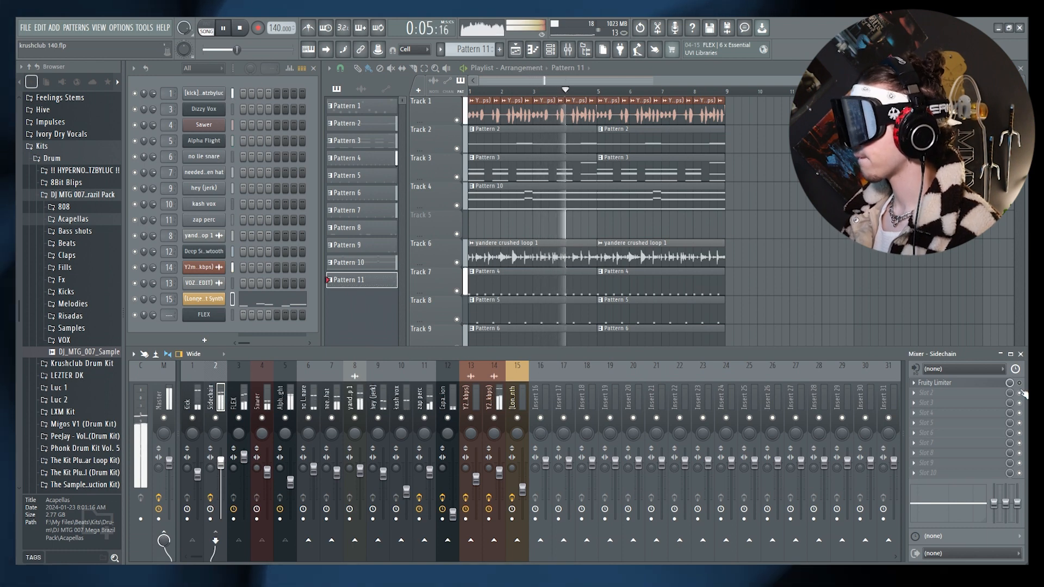
key("space")
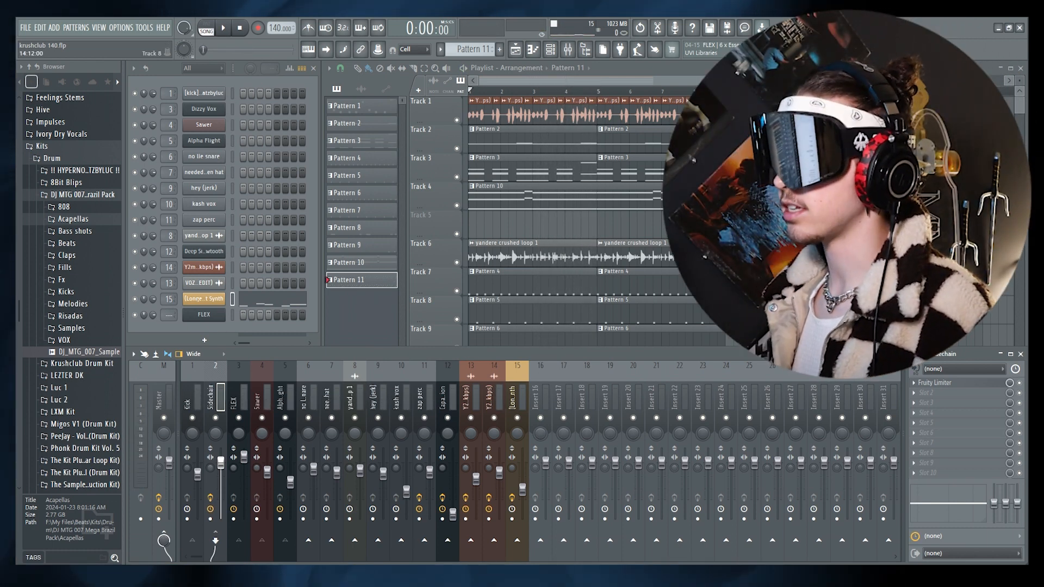
left_click(199, 405)
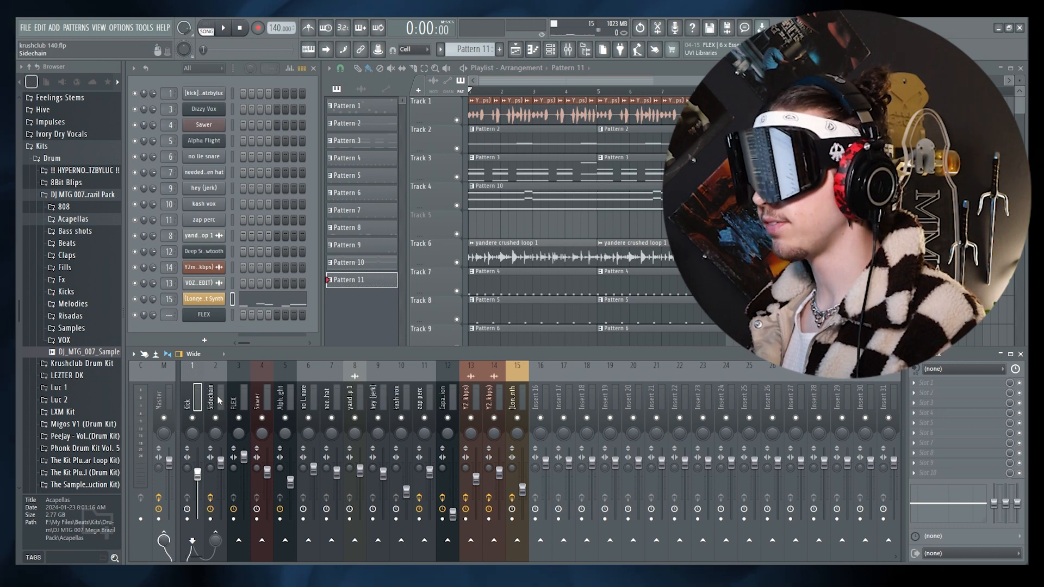
left_click(219, 400)
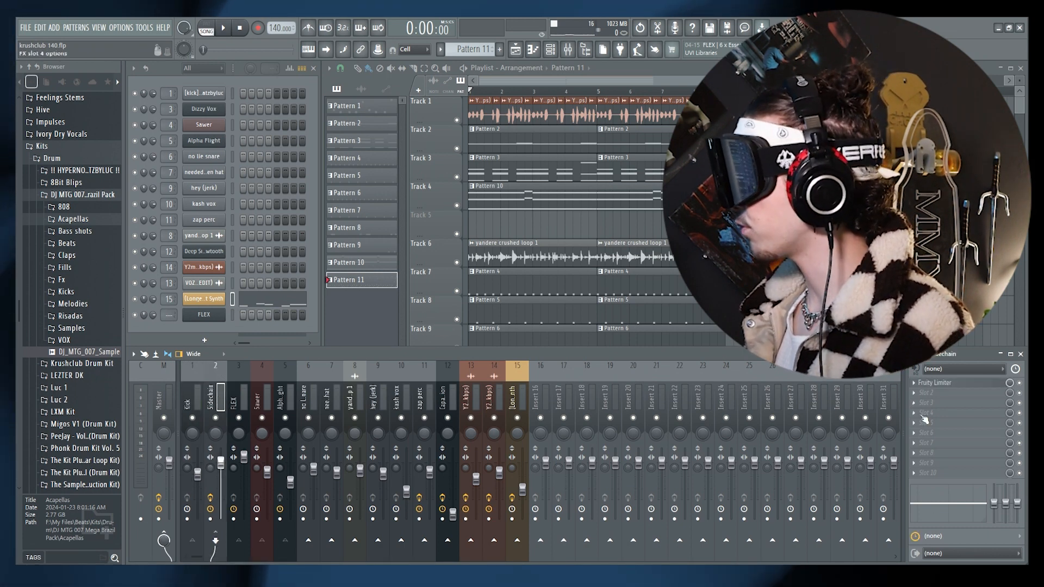
Sidechain the Kick mixer track to the Sidechain track
left_click(199, 391)
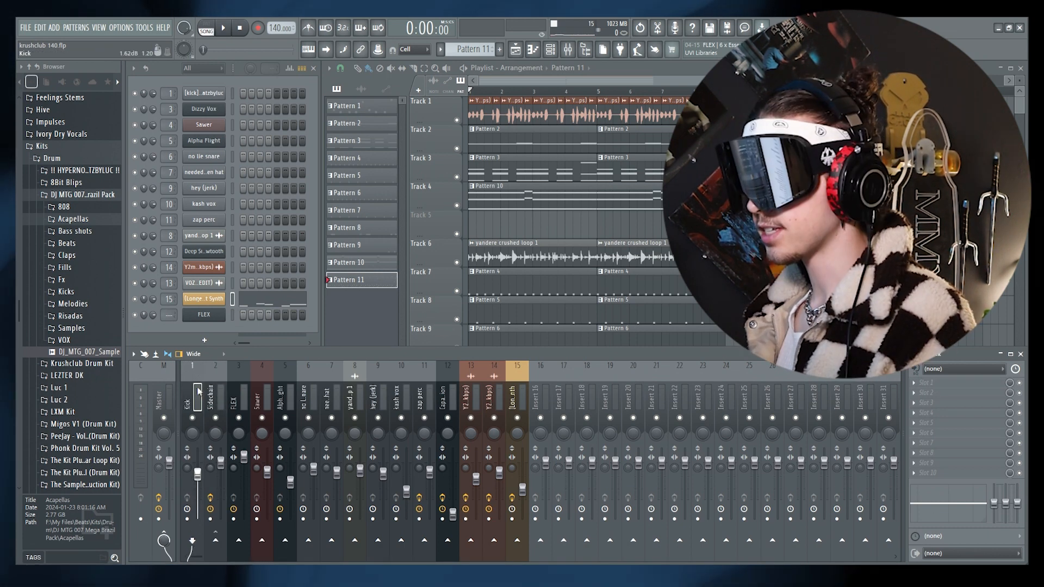
right_click(220, 545)
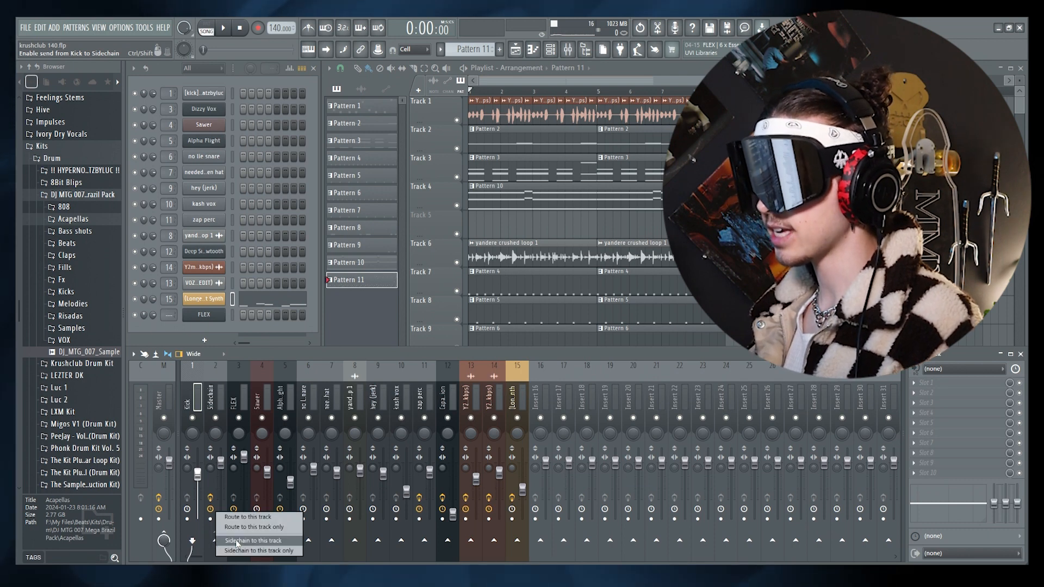
left_click(237, 544)
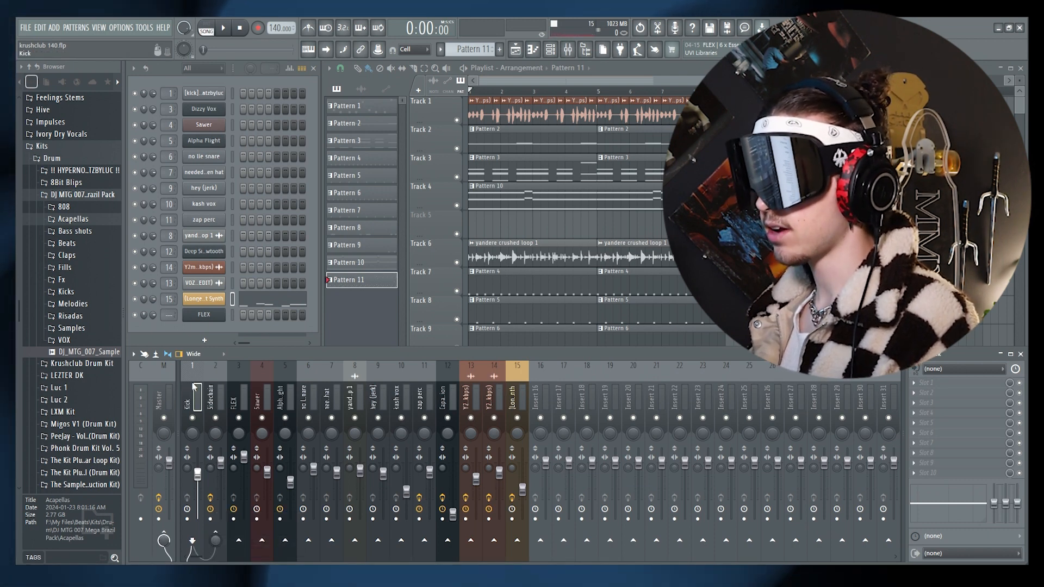
Route the FLEX mixer track to the Sidechain track and check the Sawer and Alpha Flight routing
left_click(222, 393)
left_click(245, 405)
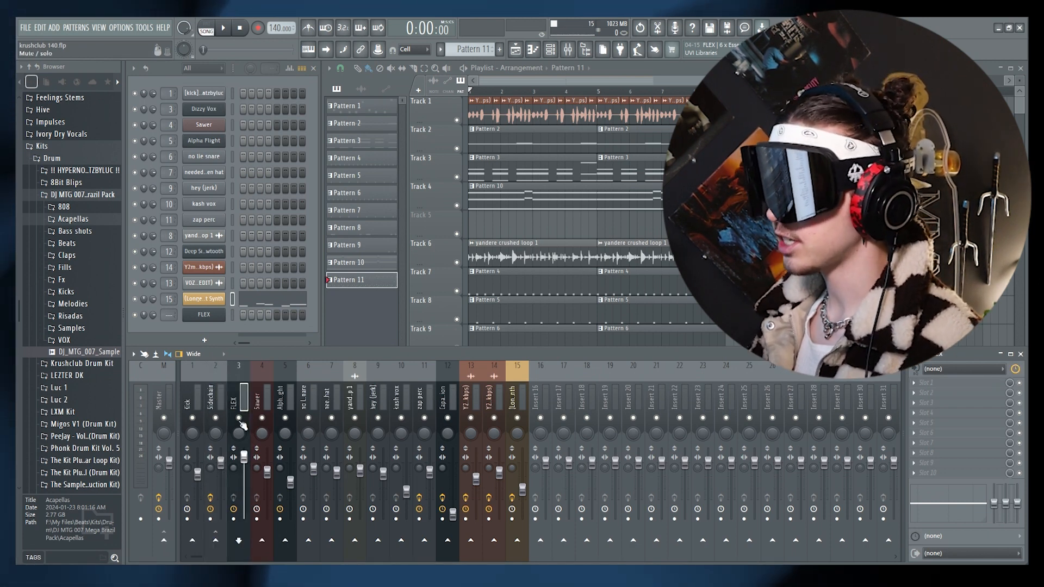
right_click(216, 545)
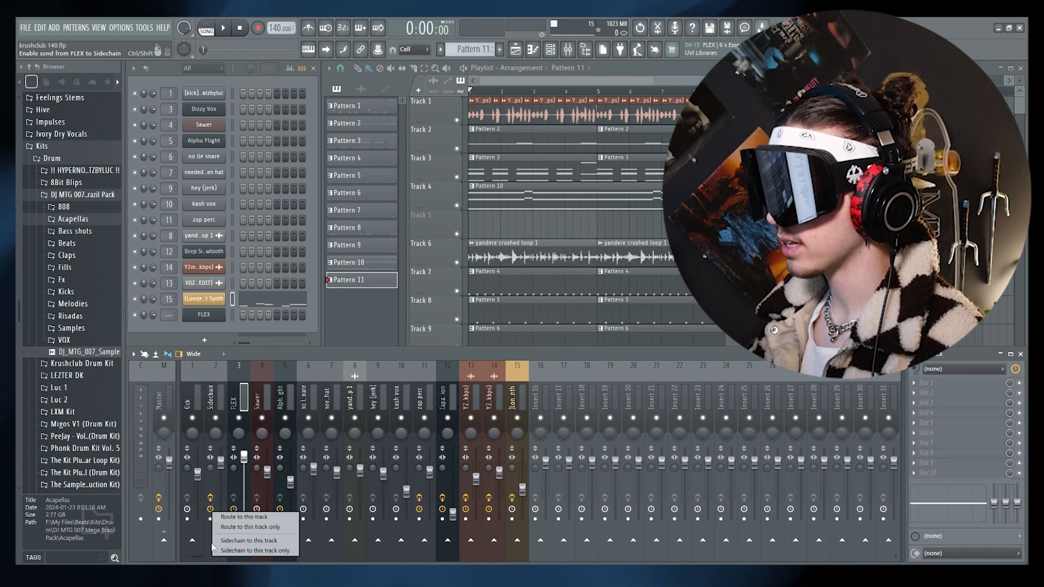
left_click(262, 518)
left_click(262, 405)
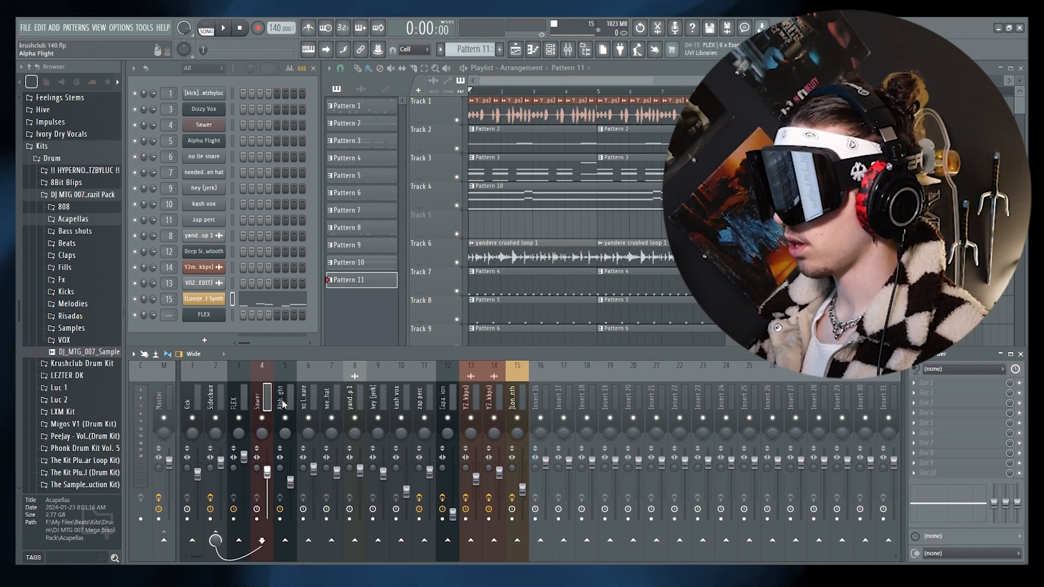
left_click(282, 404)
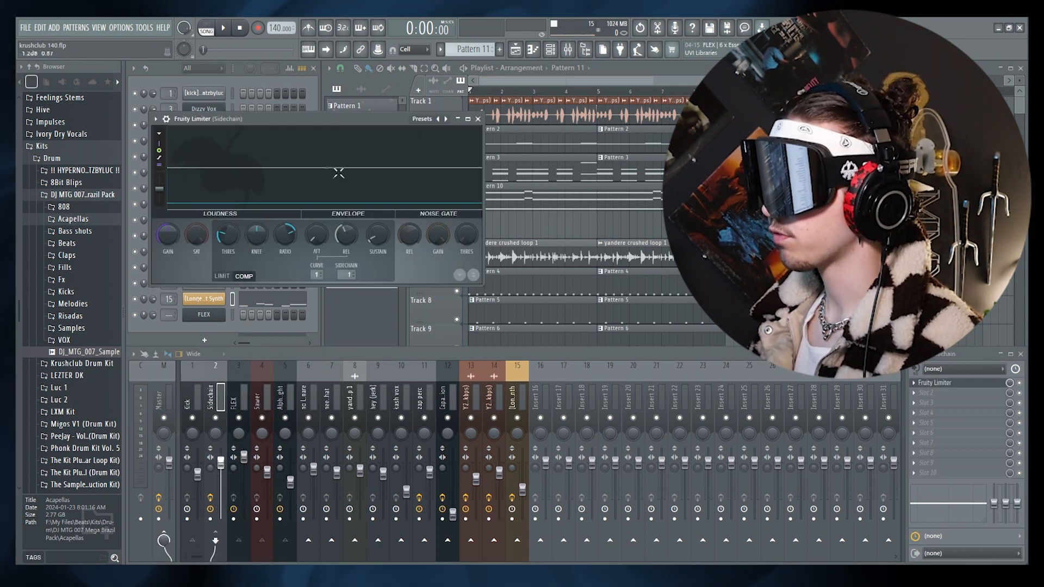
Compare the LIMIT and COMP modes of the Sidechain track's Fruity Limiter, and review how the synth tracks are routed into it
left_click(222, 276)
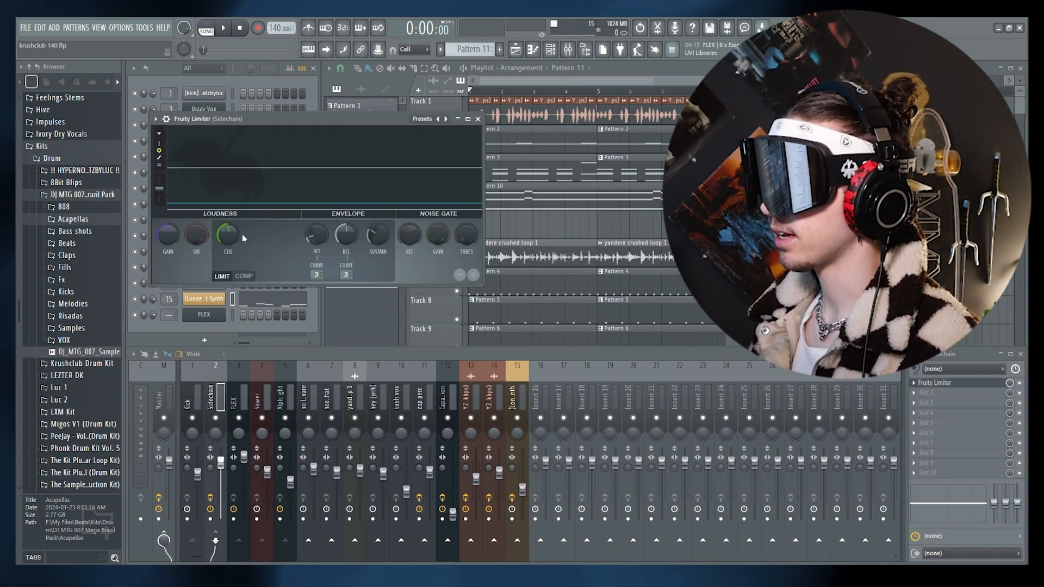
left_click(251, 276)
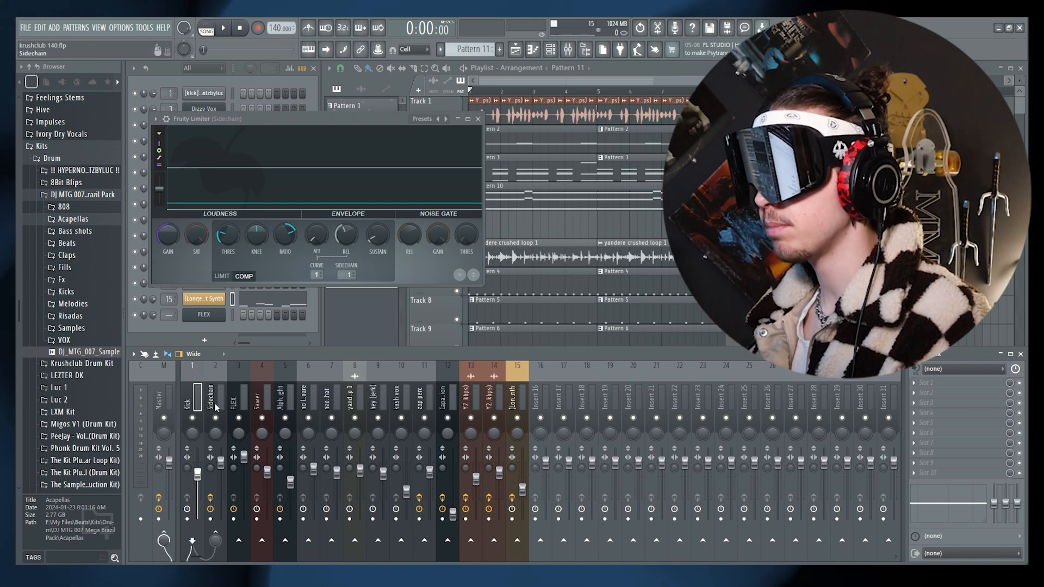
left_click(244, 403)
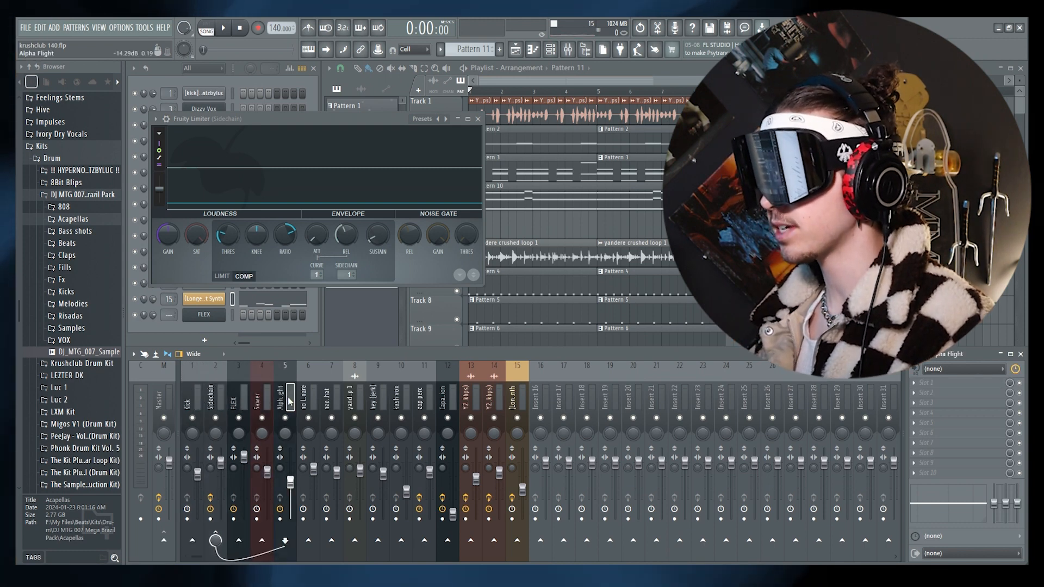
left_click(215, 402)
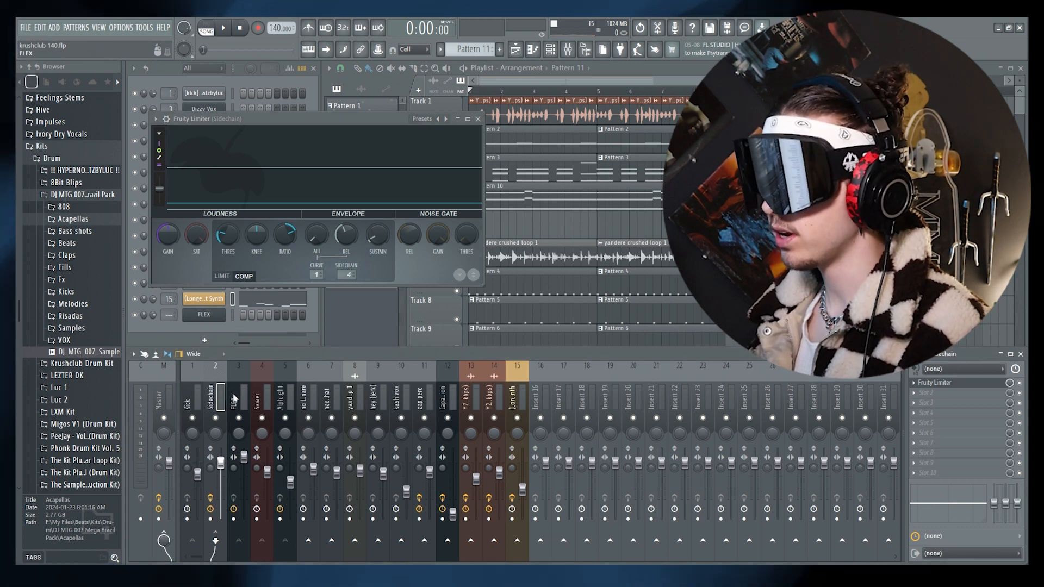
left_click(283, 400)
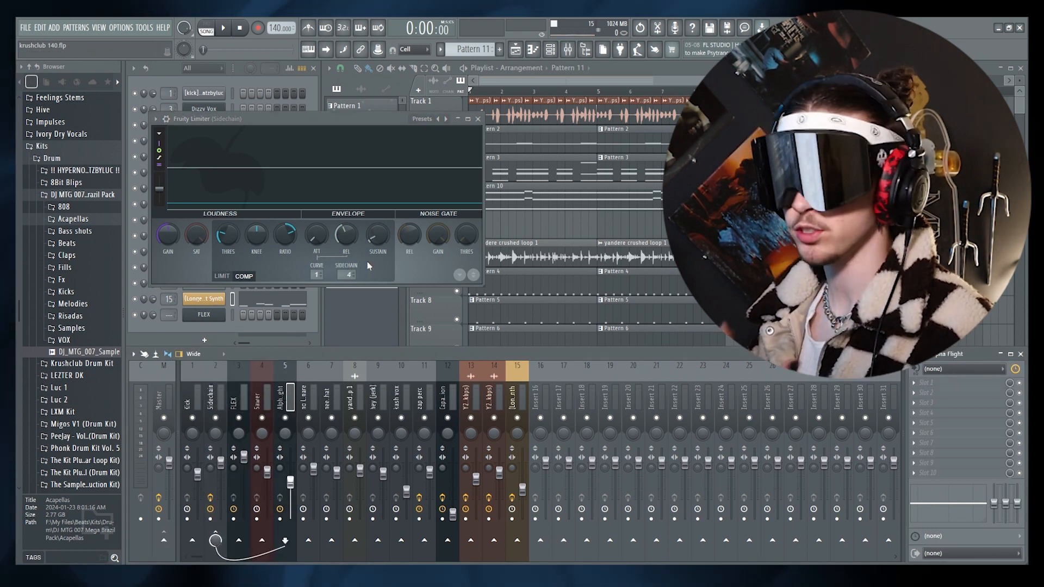
Play the arrangement with the Sidechain track selected while watching Fruity Limiter's compression curve, then stop playback
left_click(212, 401)
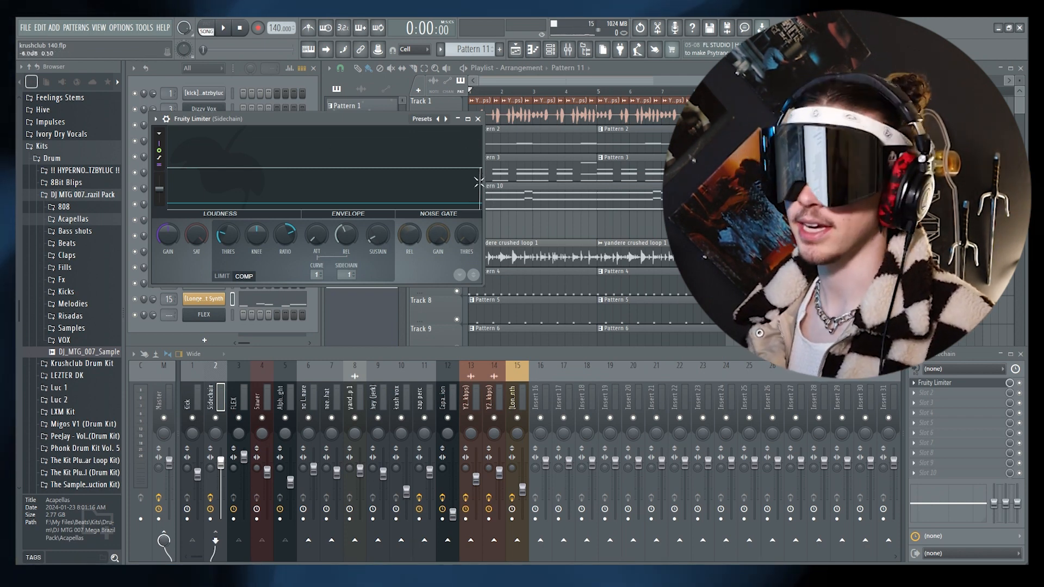
key("space")
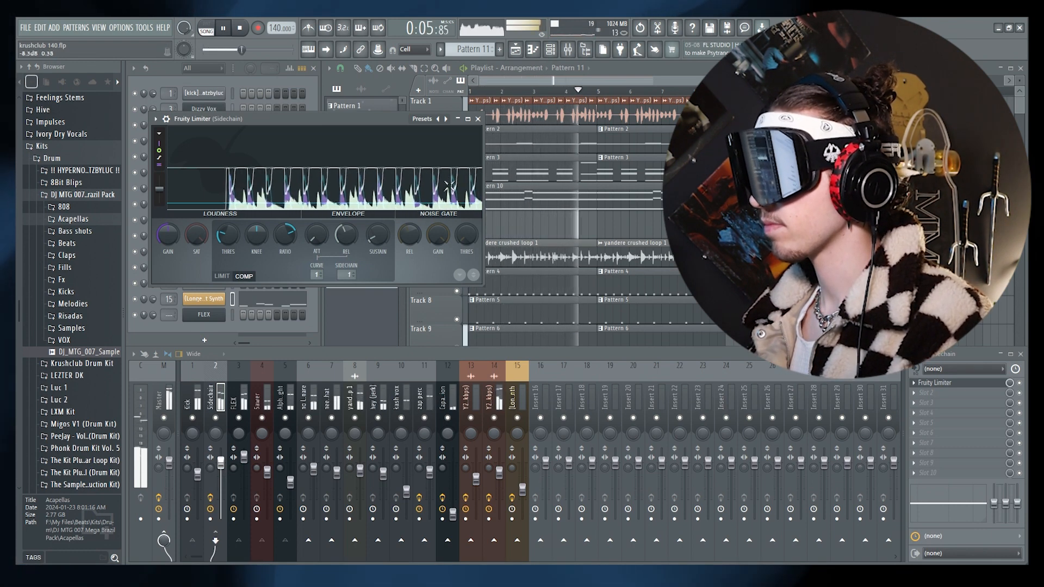
key("space")
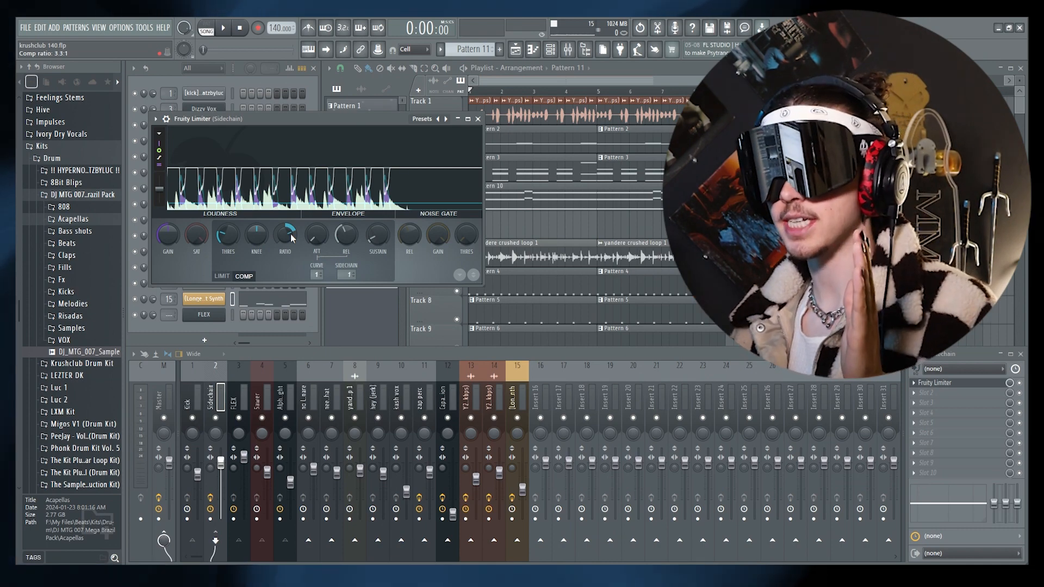
Listen to the soloed acapella on track 1 with and without the Doubler4 Stereo effect
left_click(503, 401)
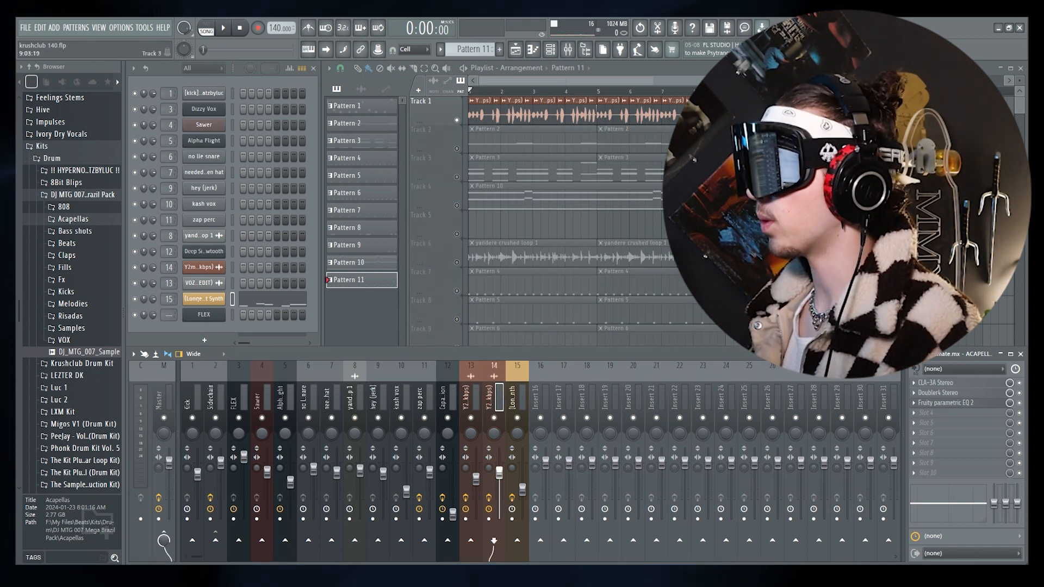
key("space")
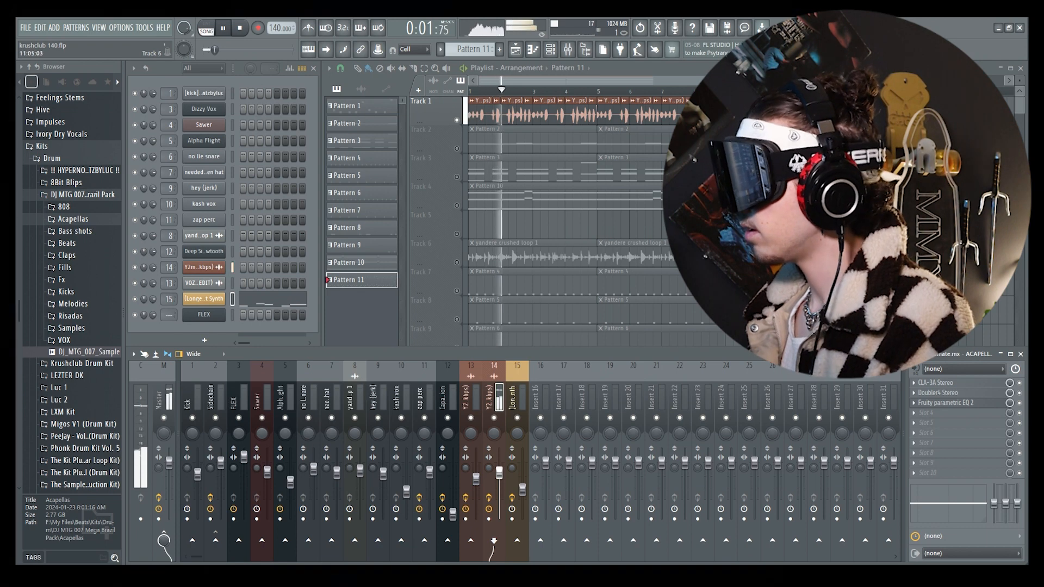
key("space")
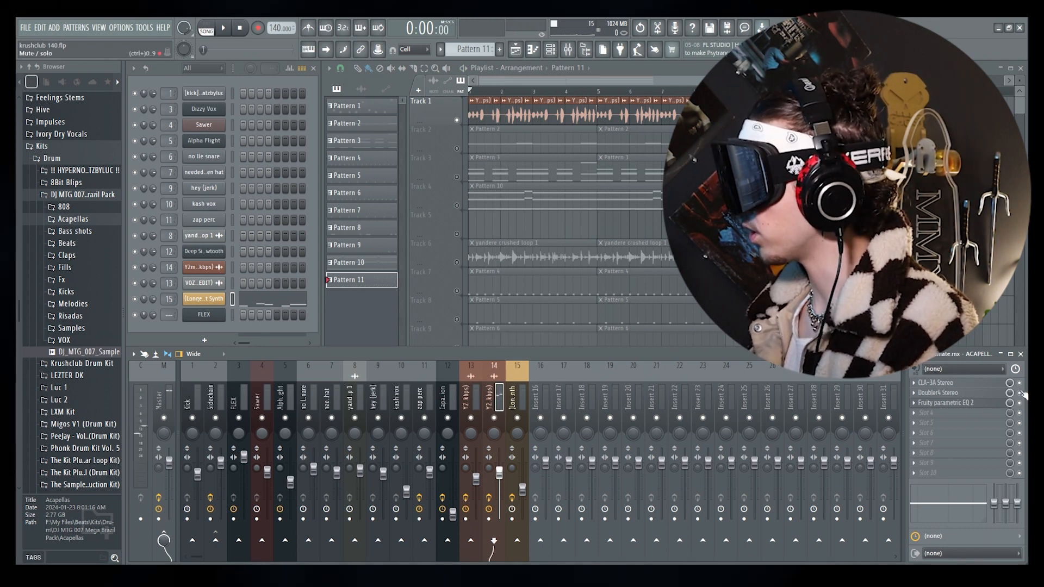
key("space")
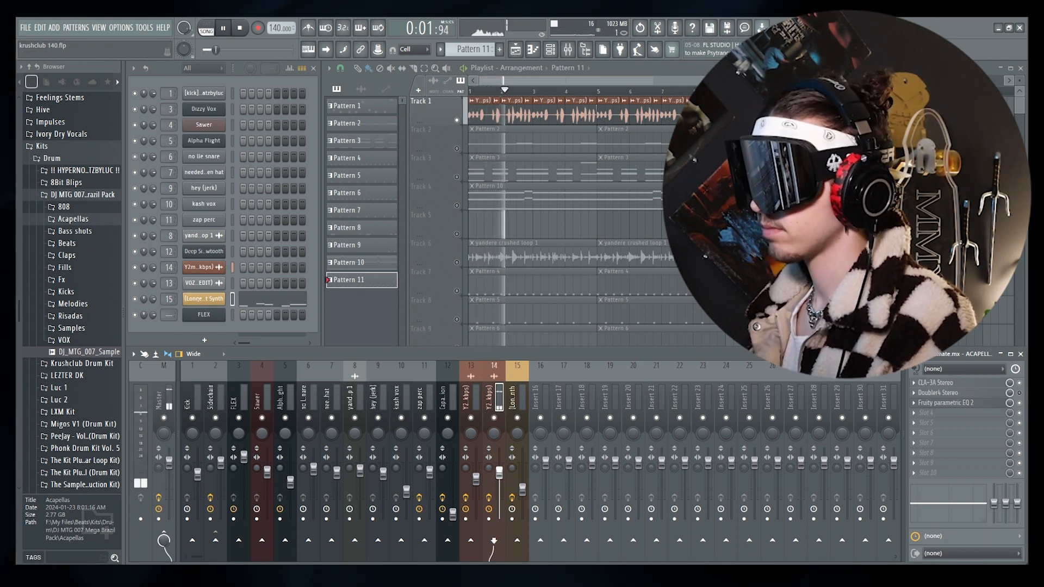
Inspect the Doubler4 Stereo and CLA-3A Stereo settings on the acapella mixer track
left_click(938, 393)
key("space")
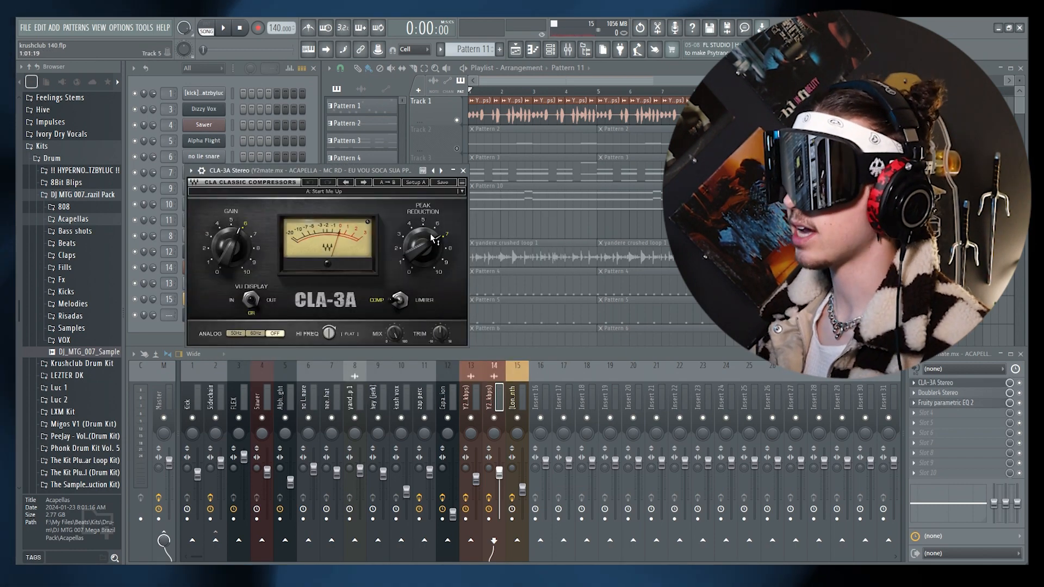
mouse_move(433, 239)
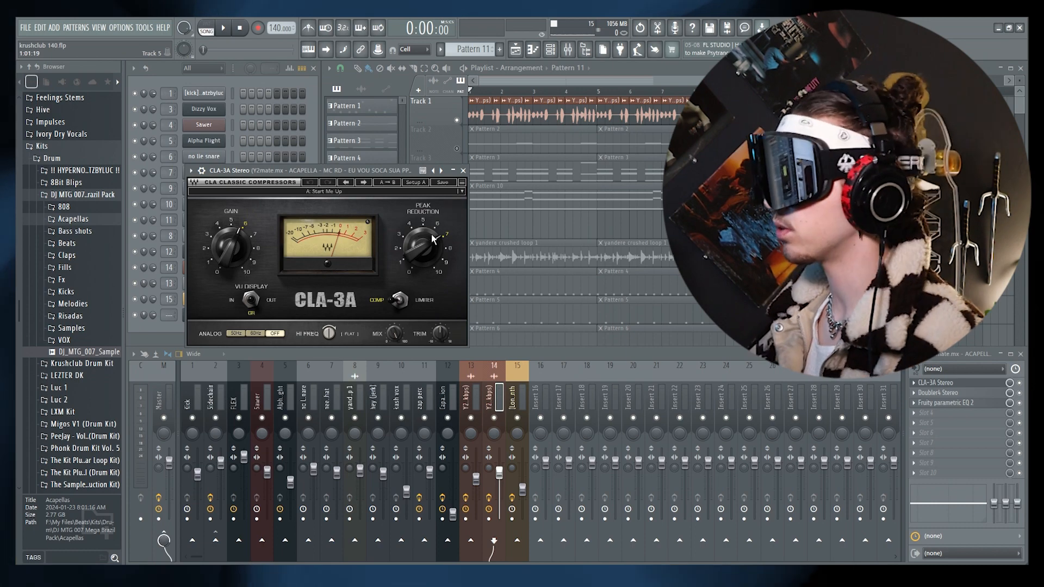
left_click(453, 171)
Examine Ozone 11 Maximizer on the Master track and browse its factory presets without changing the loaded one
left_click(164, 403)
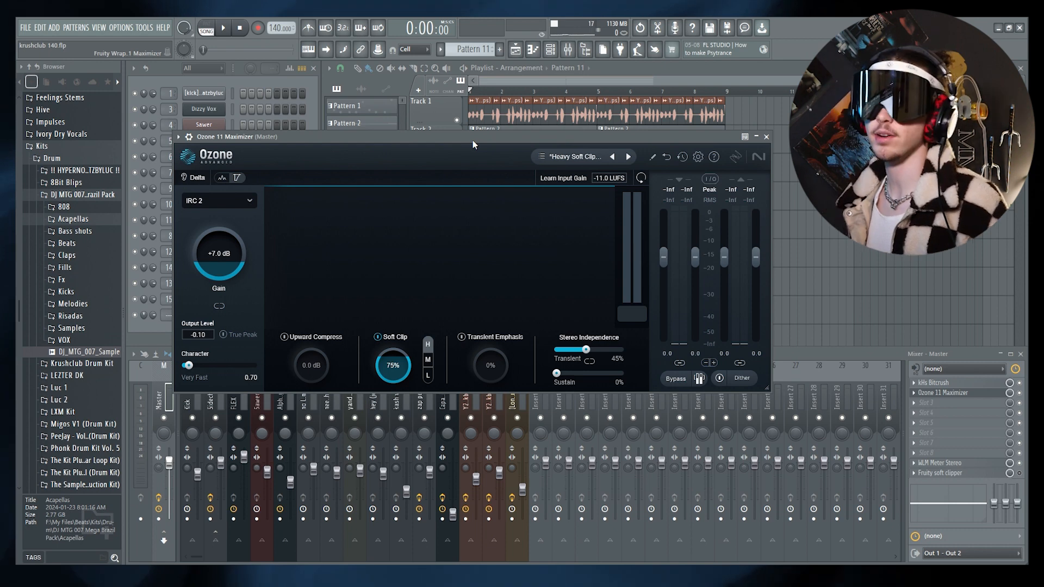
left_click(559, 155)
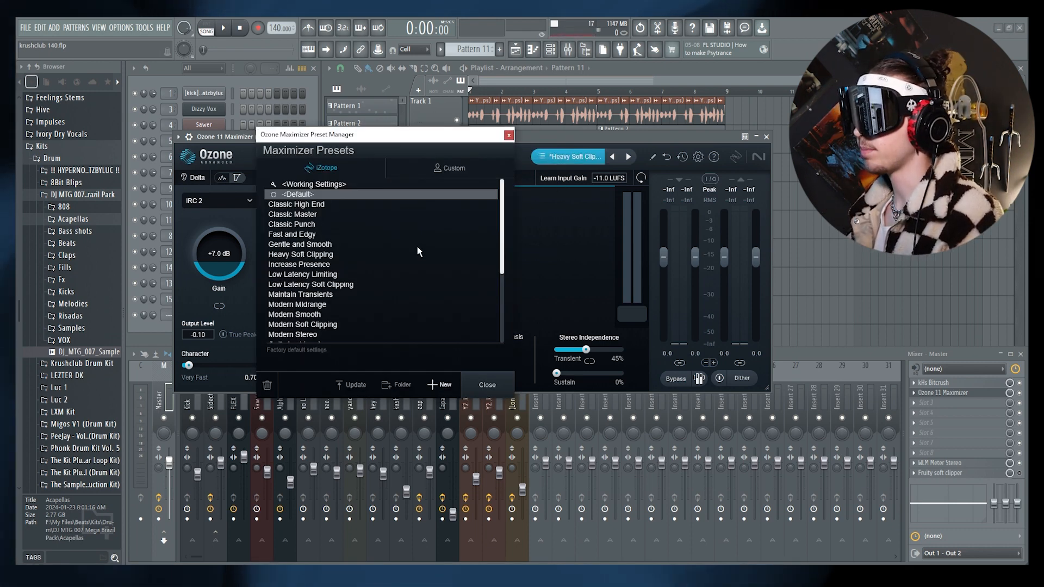
key("Escape")
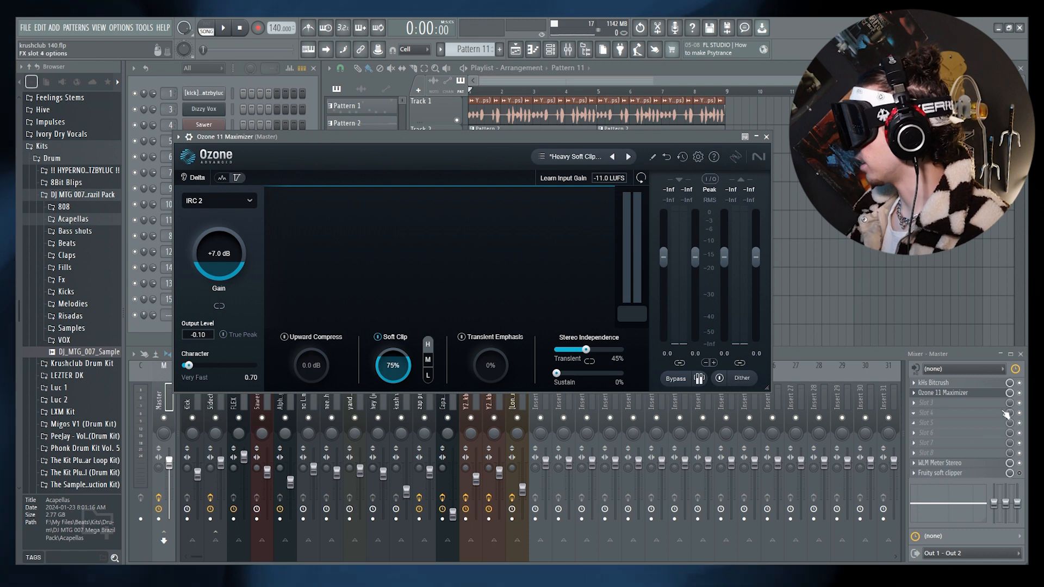
Play the arrangement while comparing the Master with Ozone 11 Maximizer switched off and on
key("space")
left_click(1024, 401)
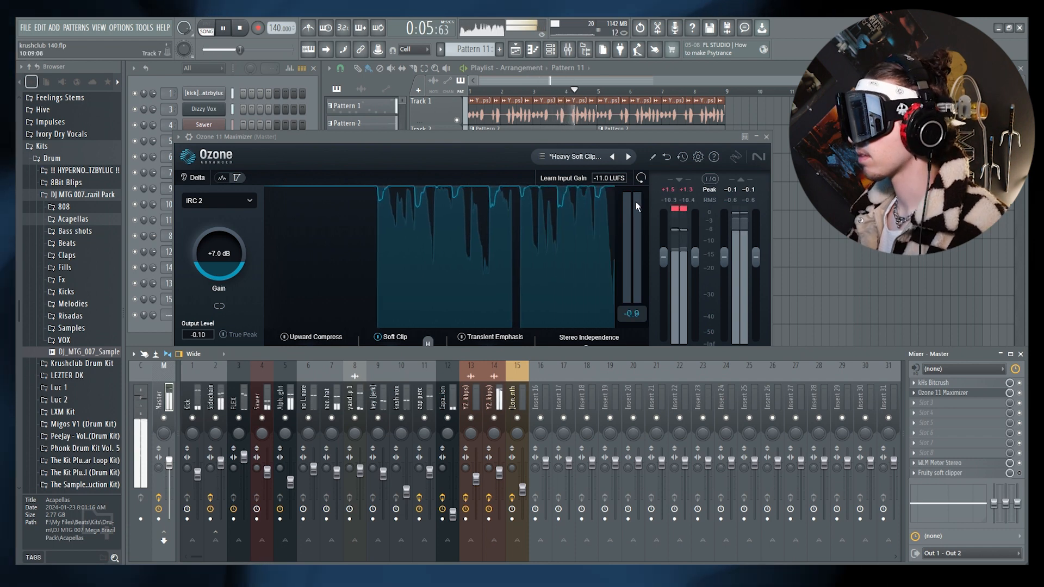
left_click(560, 143)
Play the full arrangement while metering the Master's loudness with WLM Meter Stereo
key("space")
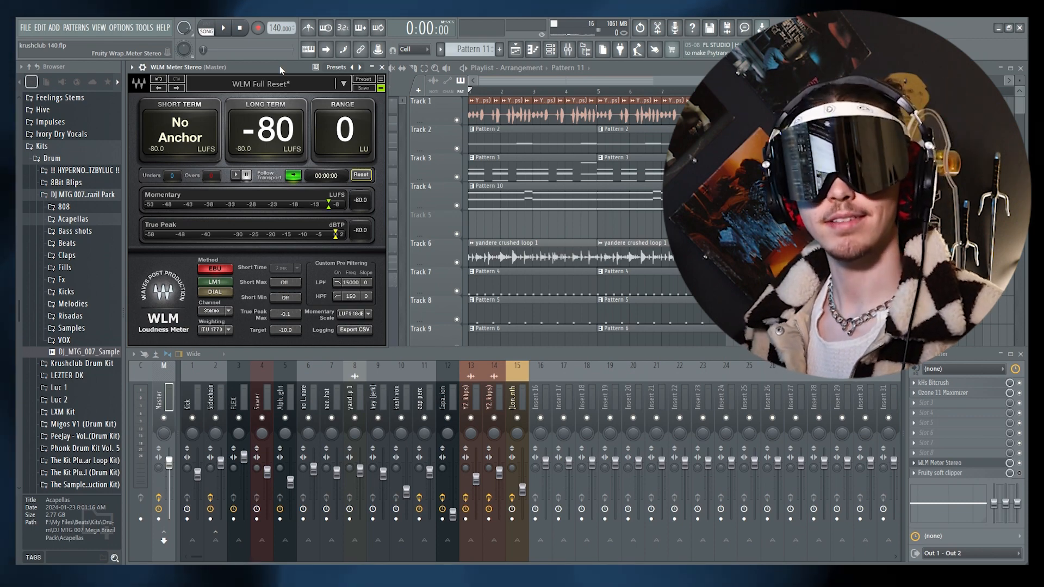
key("space")
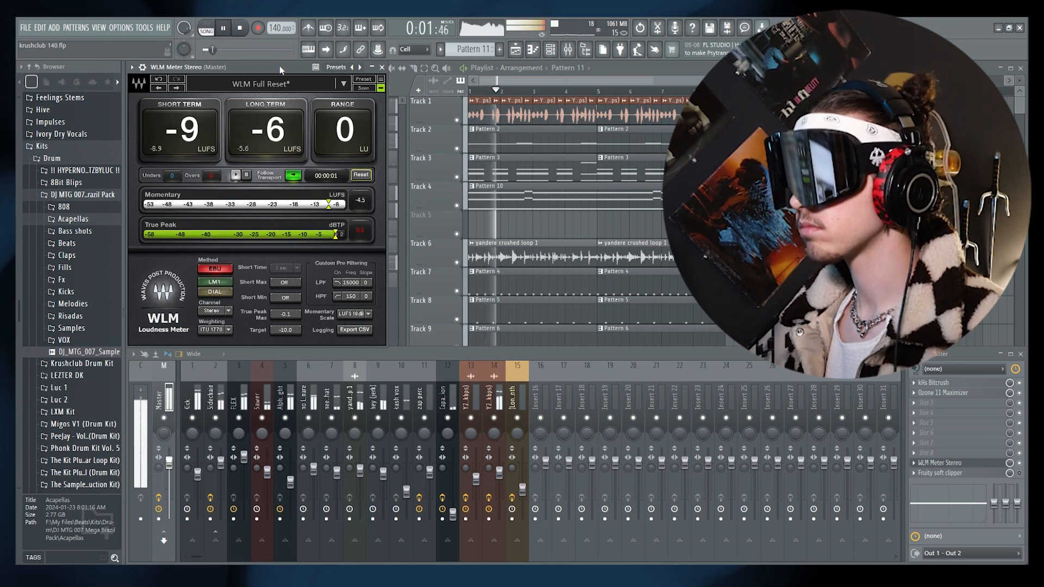